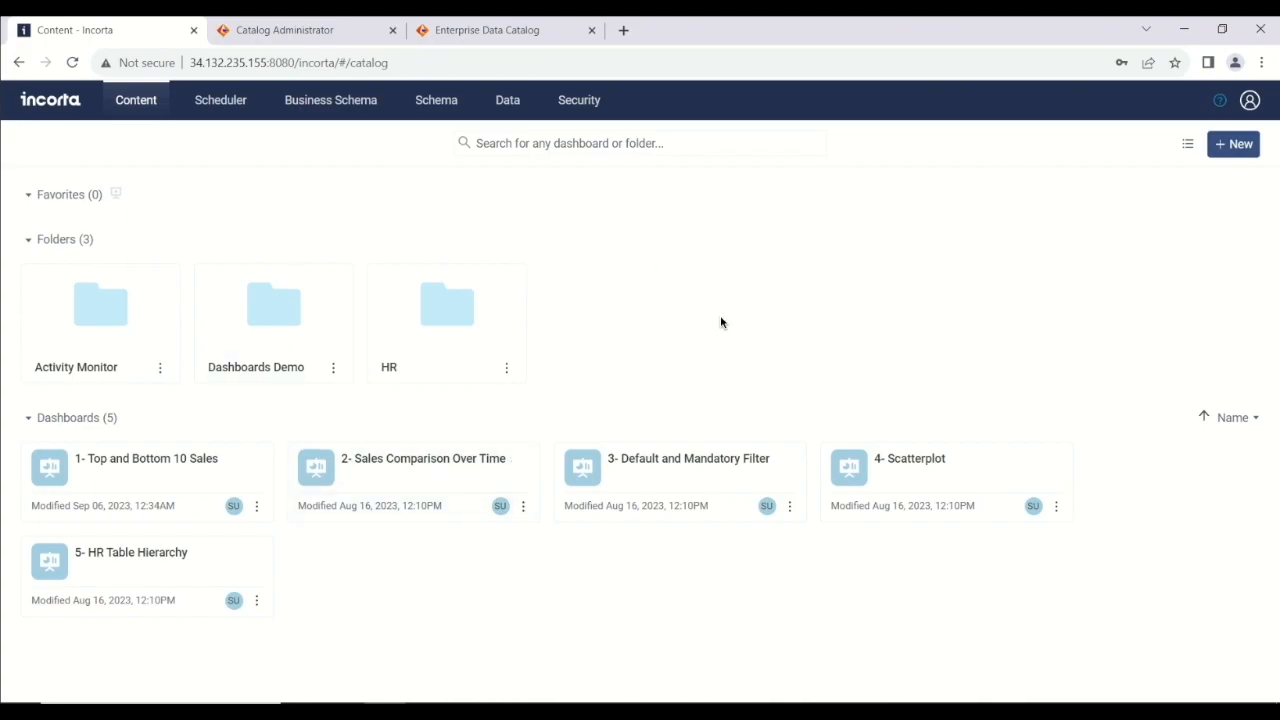
# Open the 02. Product Profitability dashboard in Dashboards Demo and inspect the Top 10 Products by Profit insight's Product and Profit settings without saving.
pyautogui.click(240, 344)
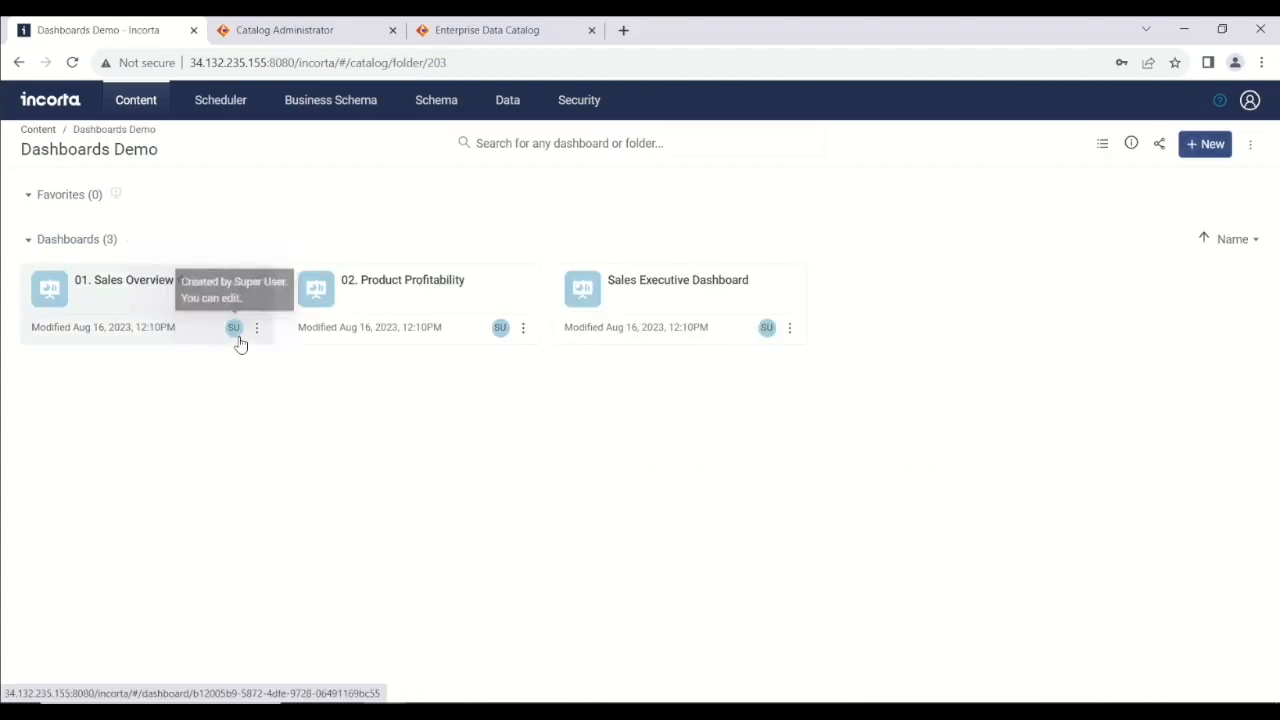
pyautogui.click(452, 300)
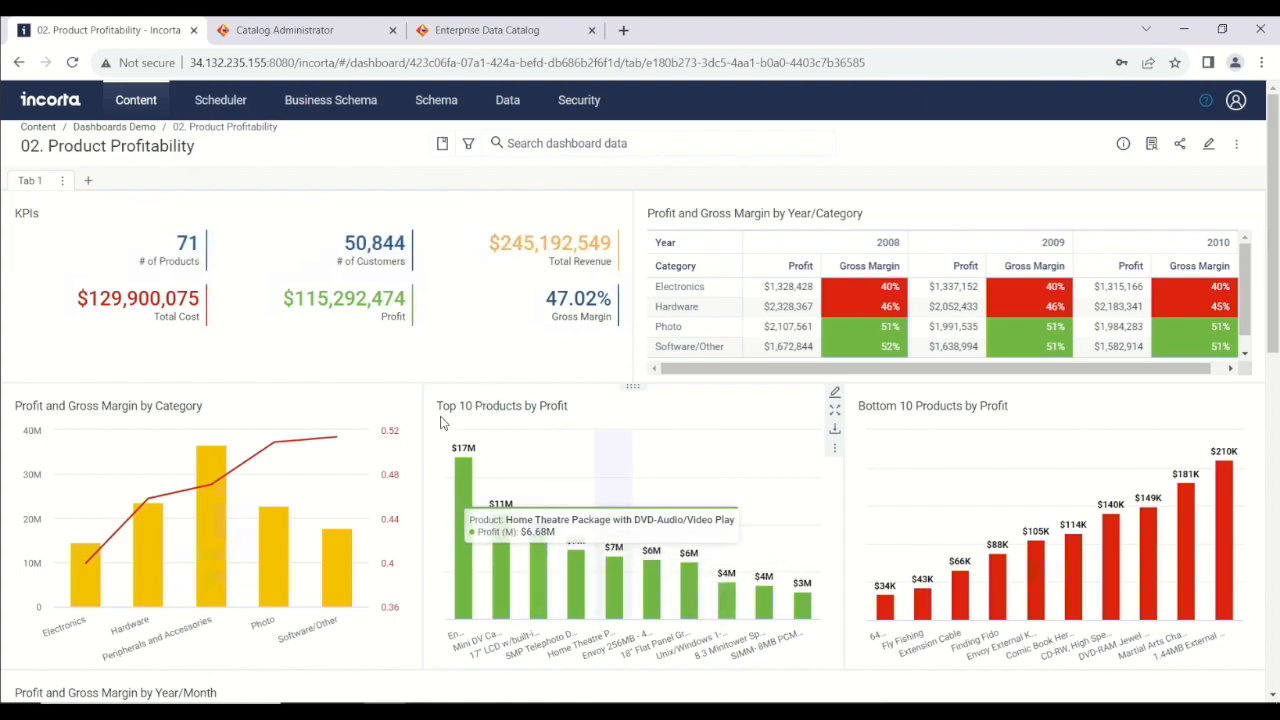
pyautogui.click(835, 393)
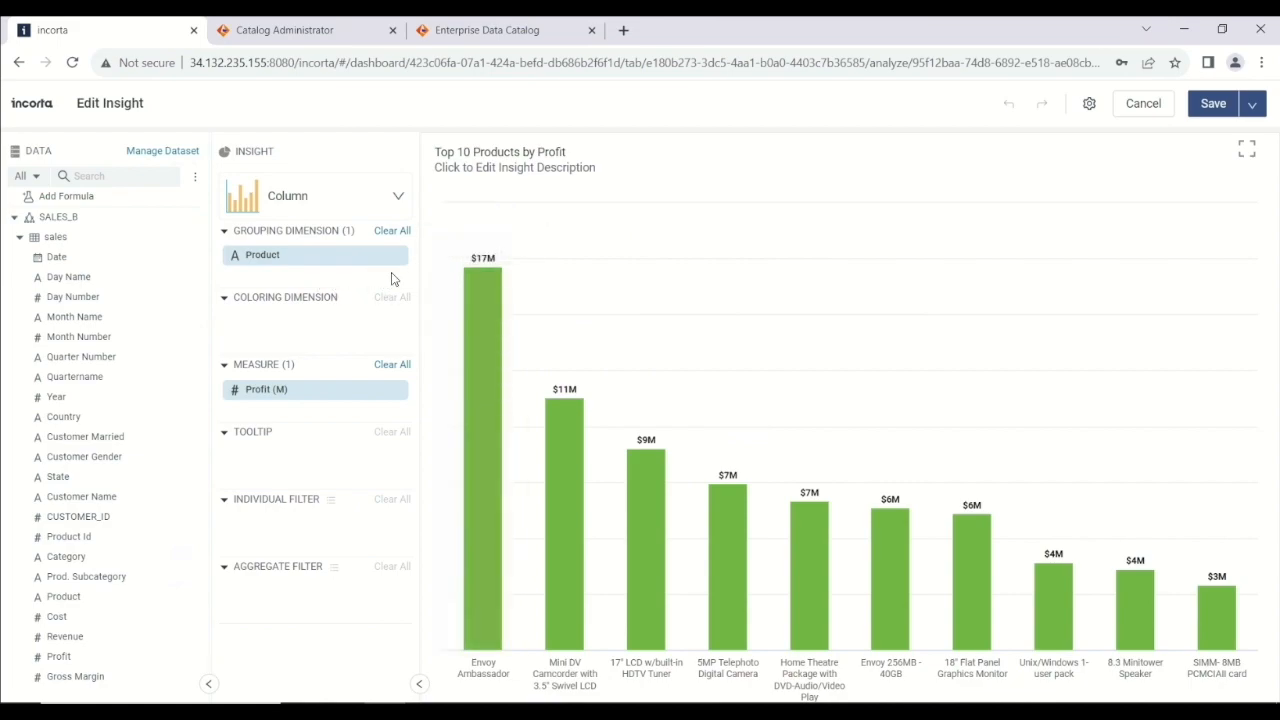
pyautogui.moveTo(357, 258)
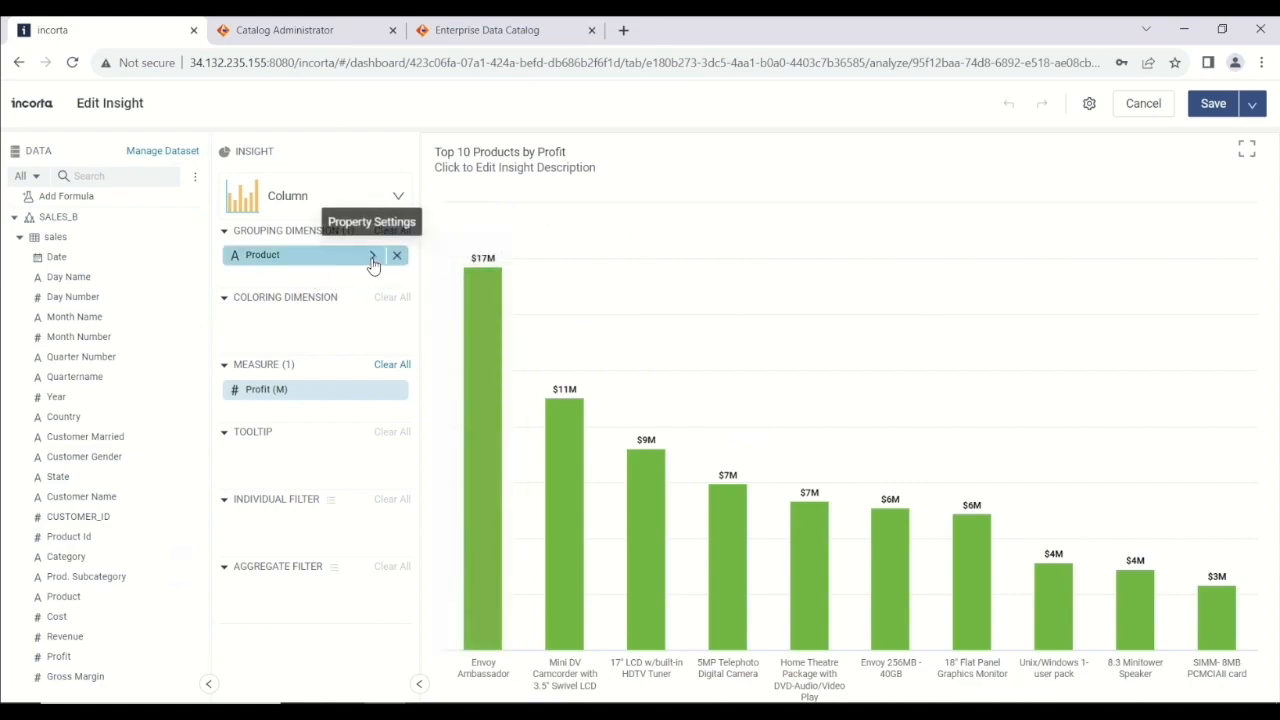
pyautogui.click(372, 257)
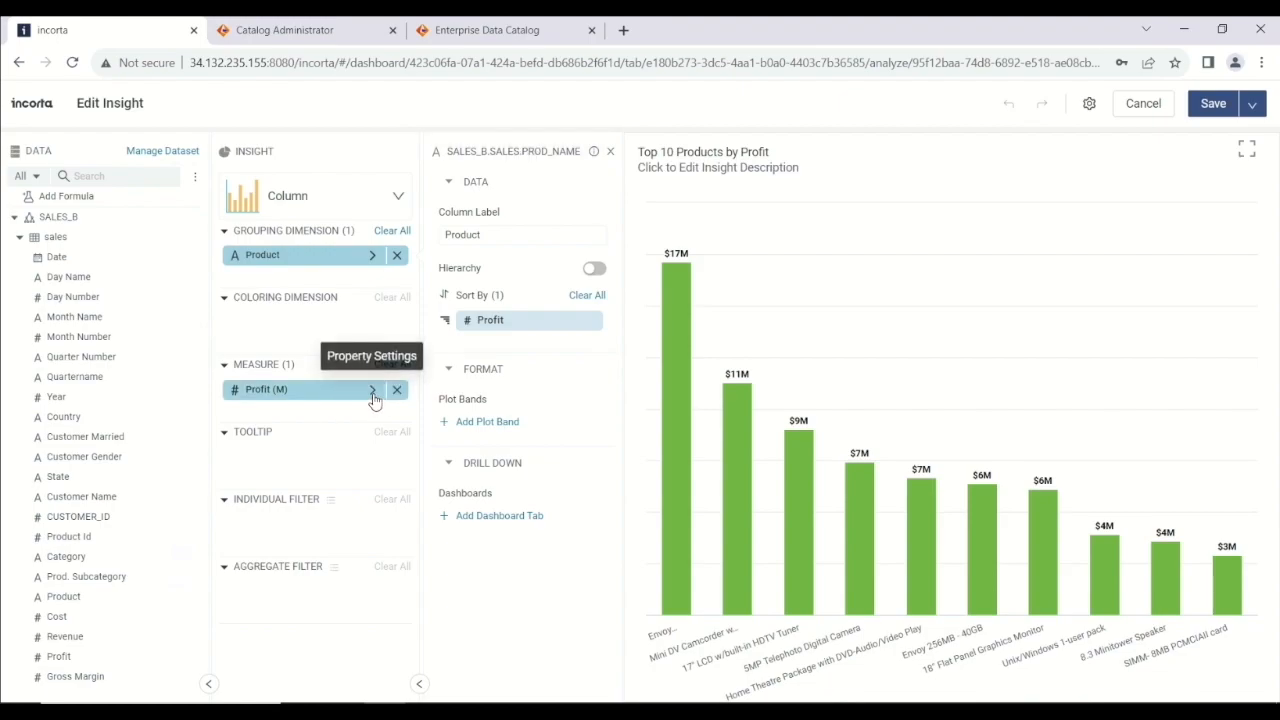
pyautogui.click(372, 396)
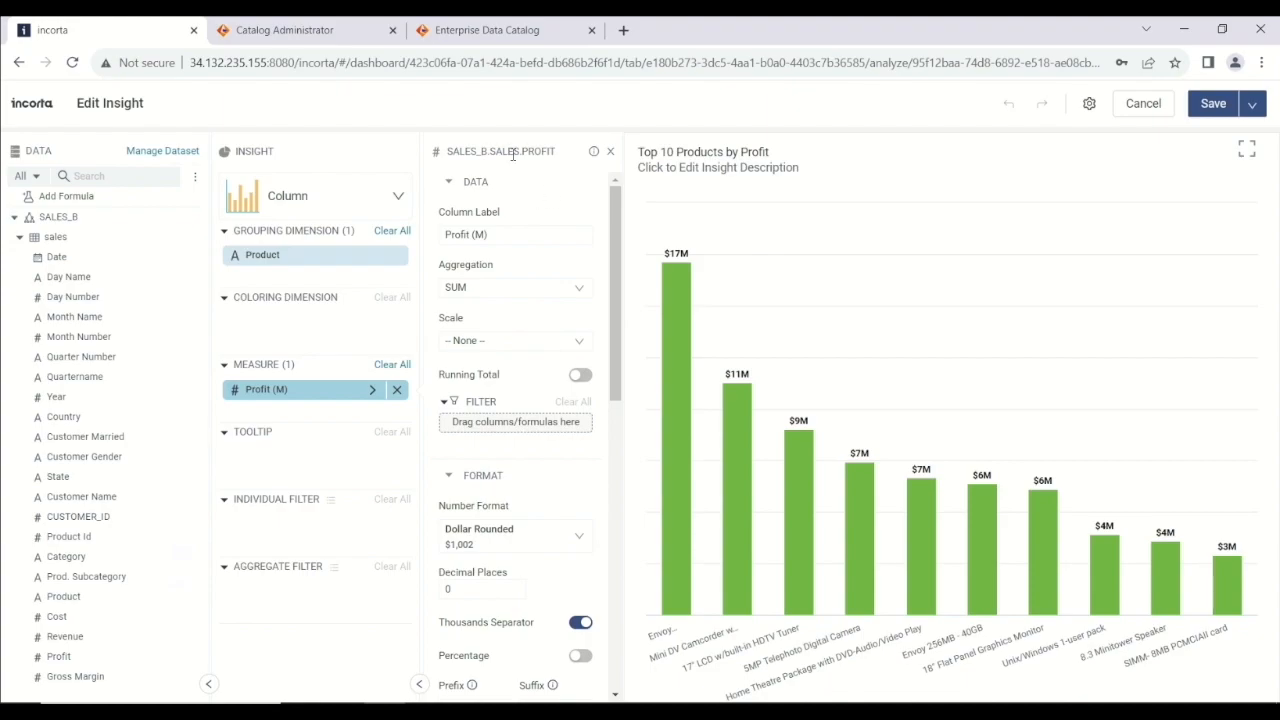
pyautogui.click(1150, 106)
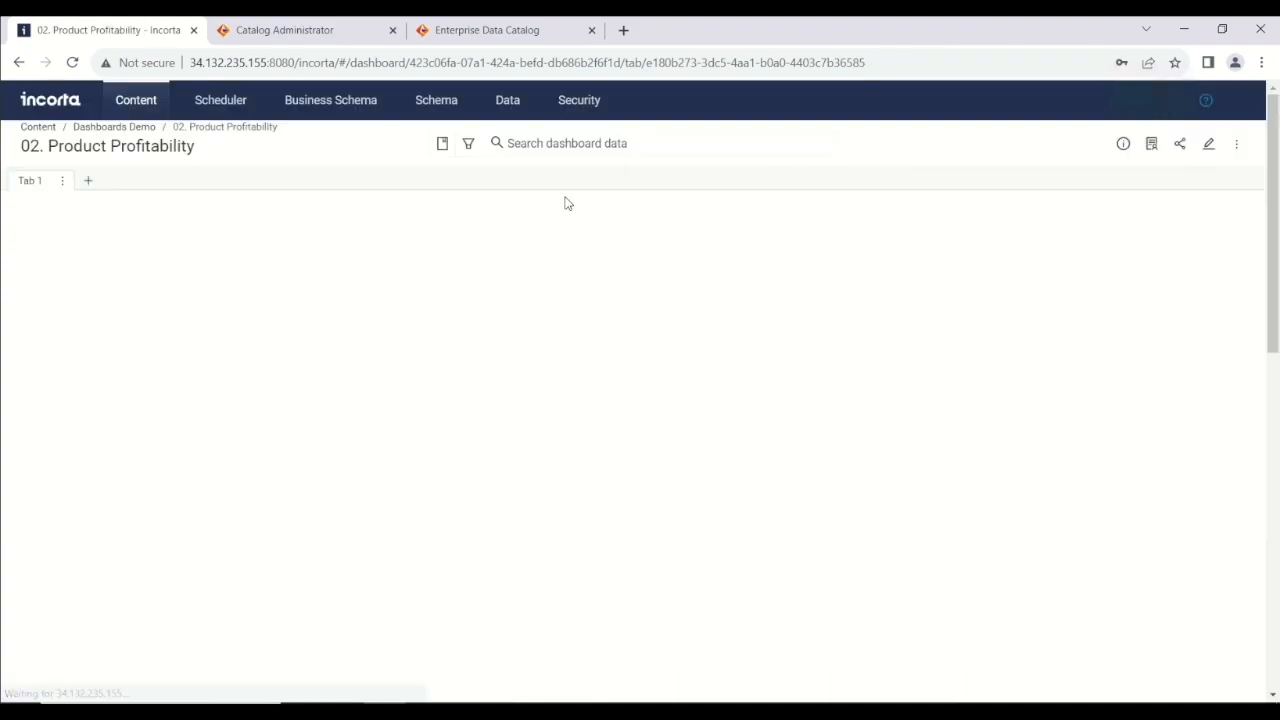
# Open the SALES_B business schema, expand the sales view and review its columns, labels and formulas.
pyautogui.click(323, 111)
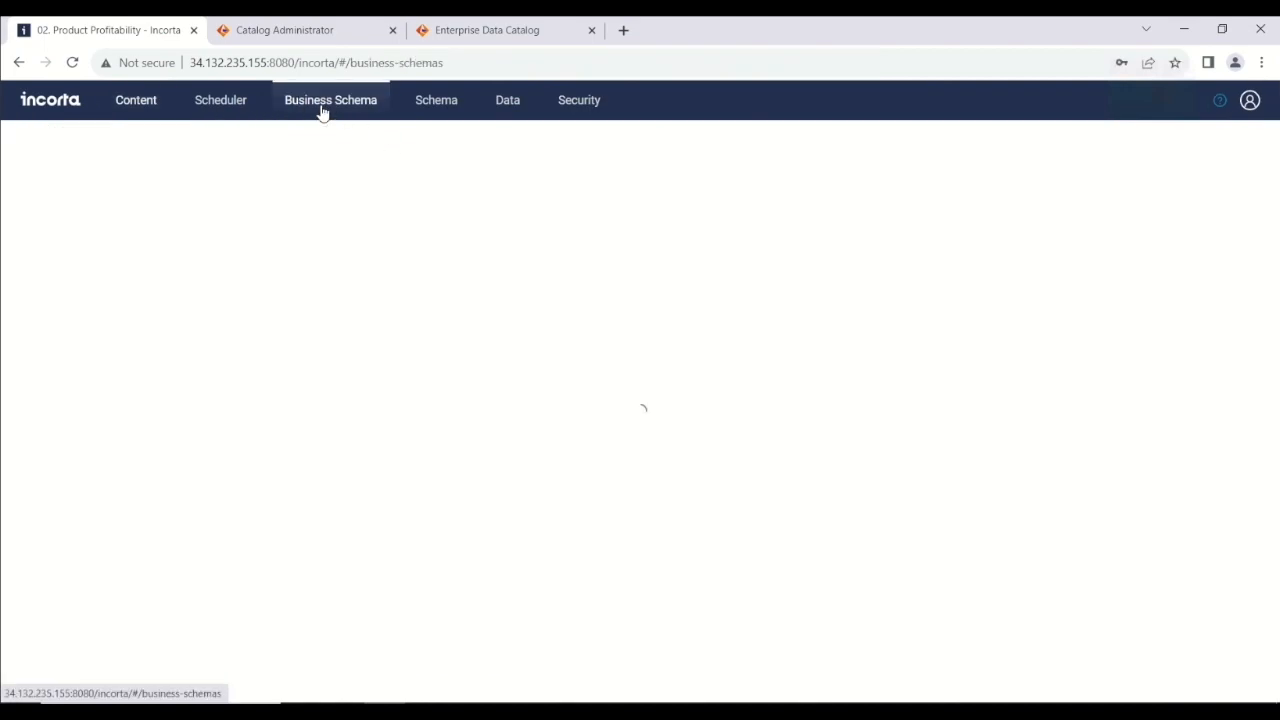
pyautogui.click(163, 289)
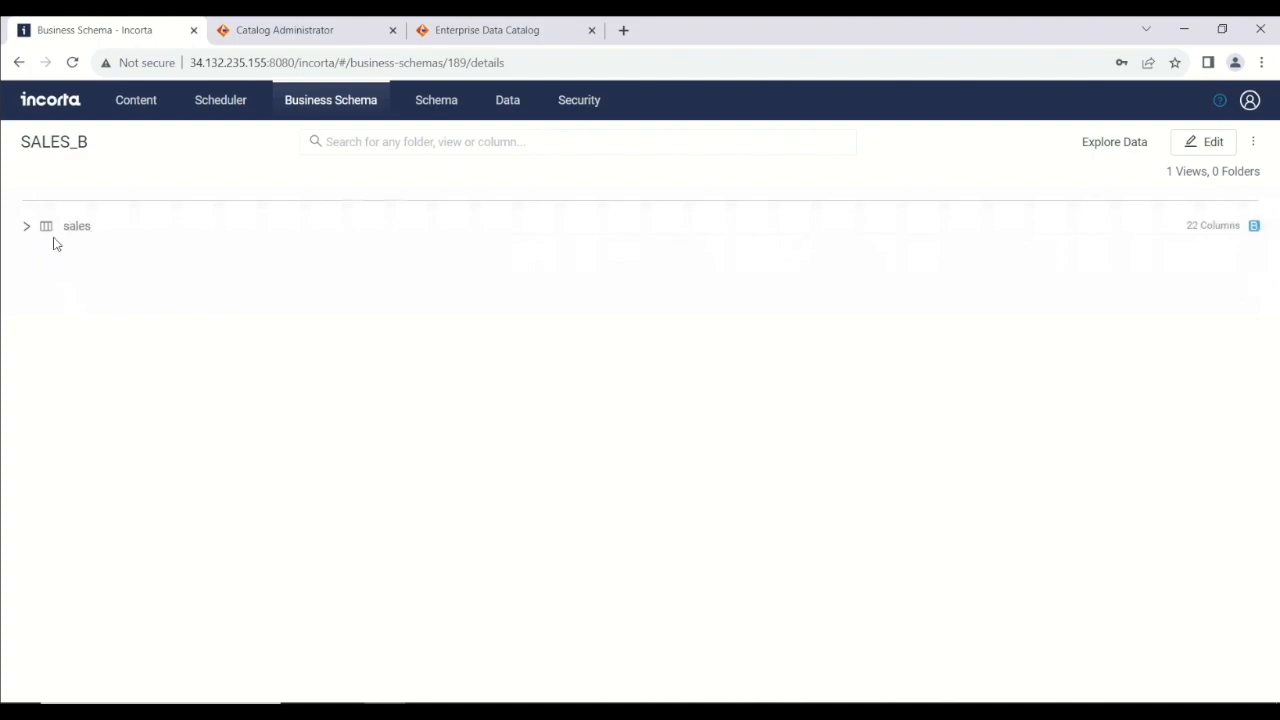
pyautogui.click(26, 227)
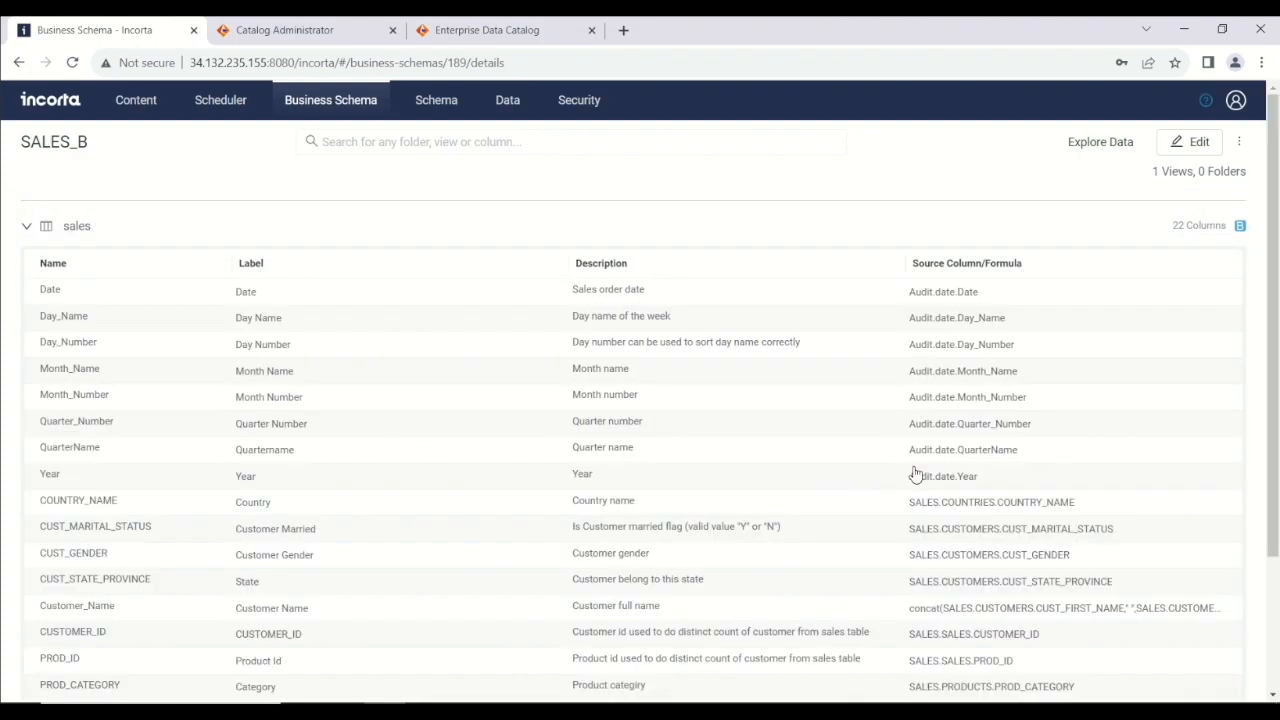
pyautogui.moveTo(1276, 358); pyautogui.dragTo(1277, 688)
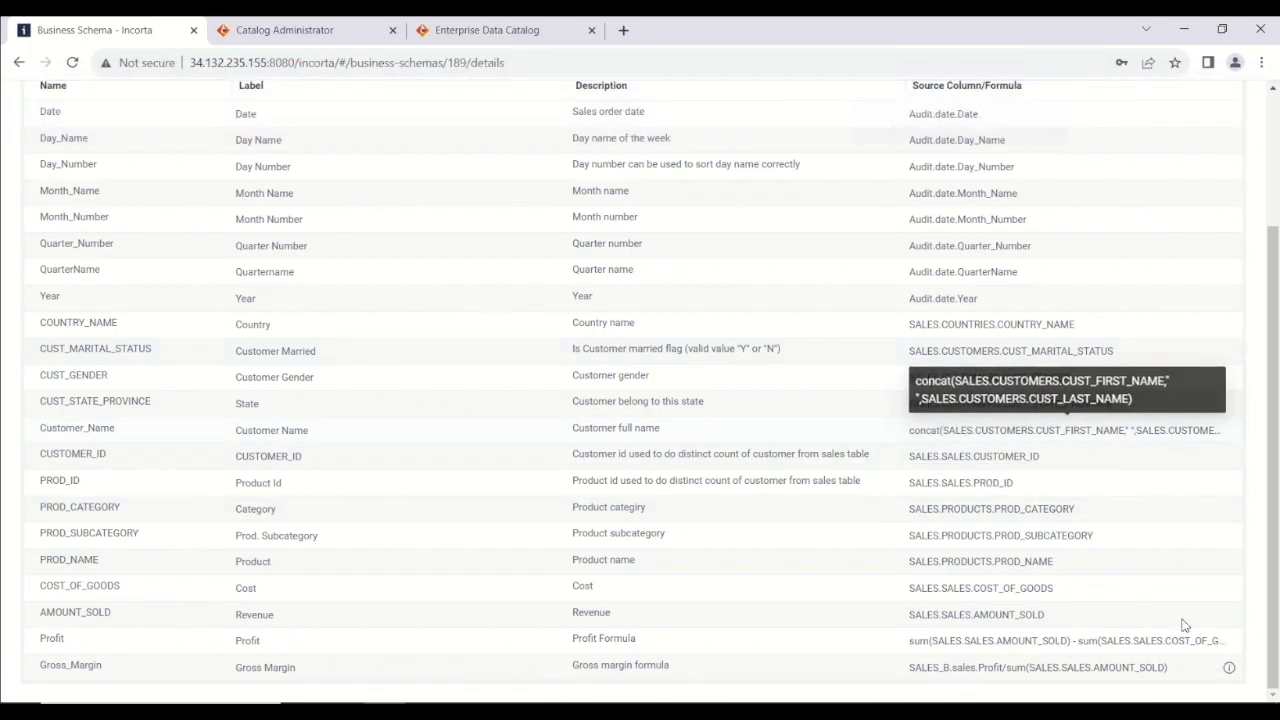
pyautogui.moveTo(1266, 549); pyautogui.dragTo(1260, 250)
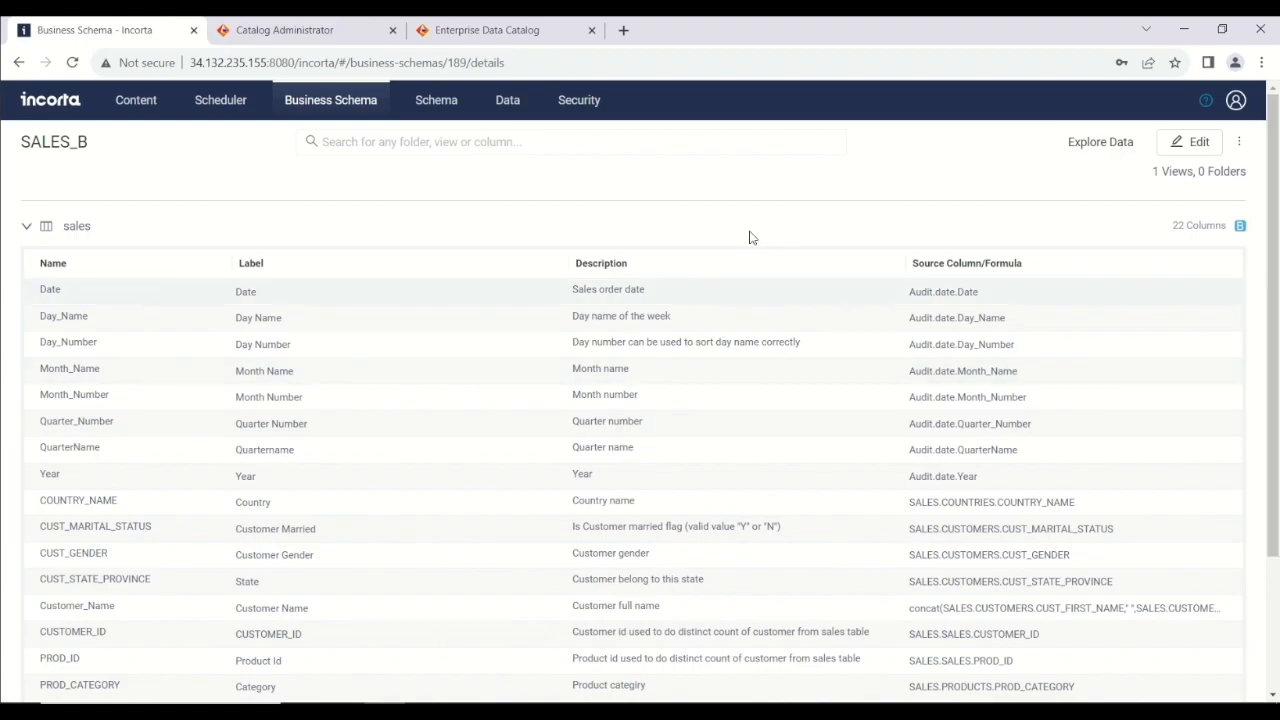
# Open the SALES schema and view the PRODUCTS table's columns.
pyautogui.click(436, 108)
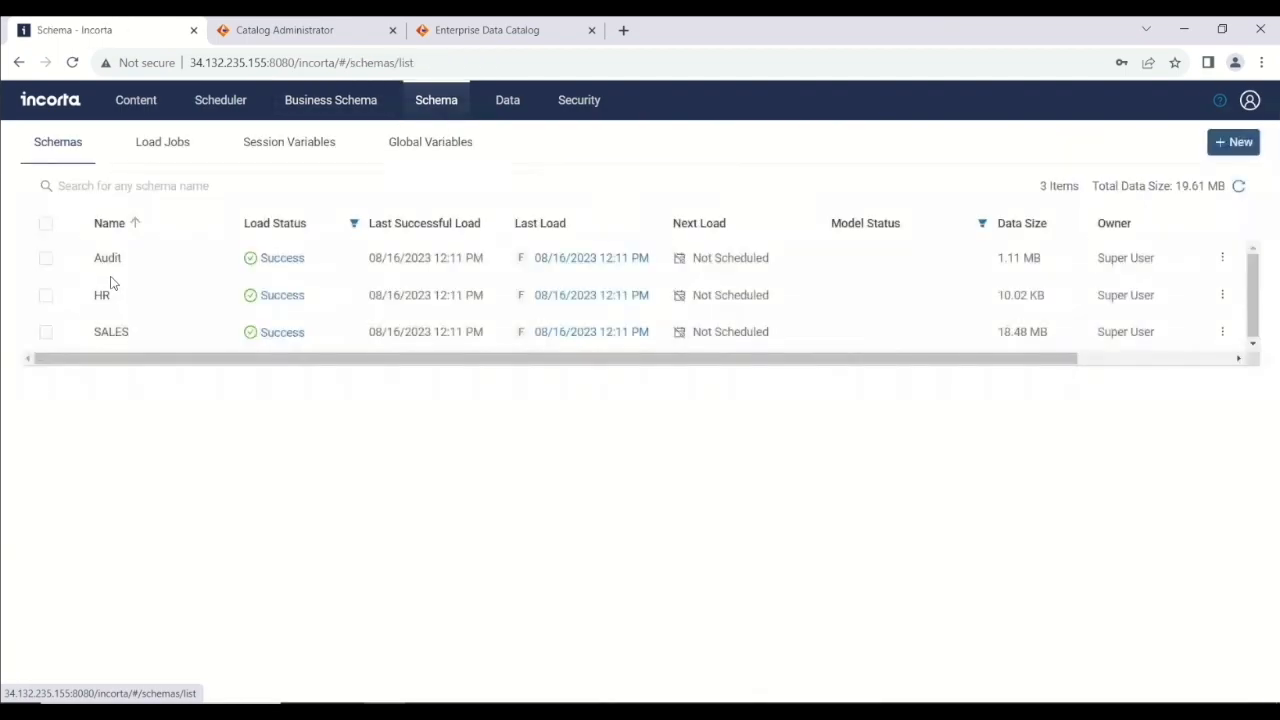
pyautogui.click(167, 332)
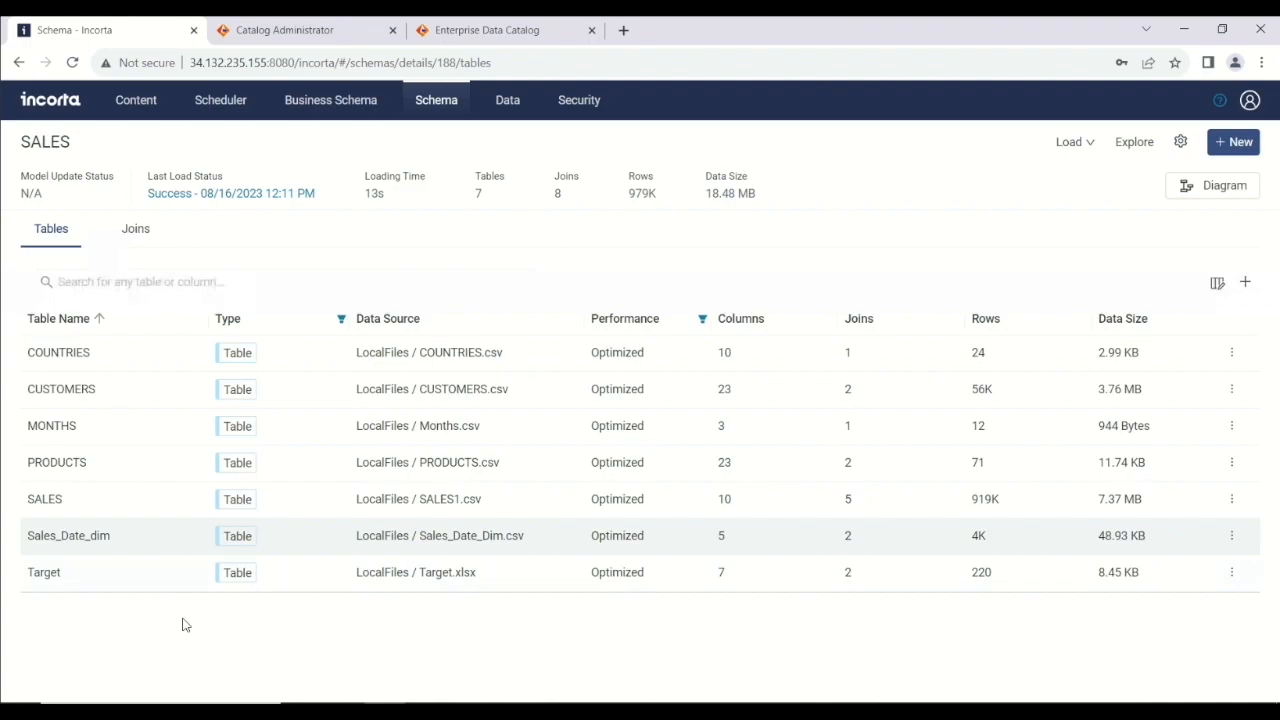
pyautogui.click(129, 463)
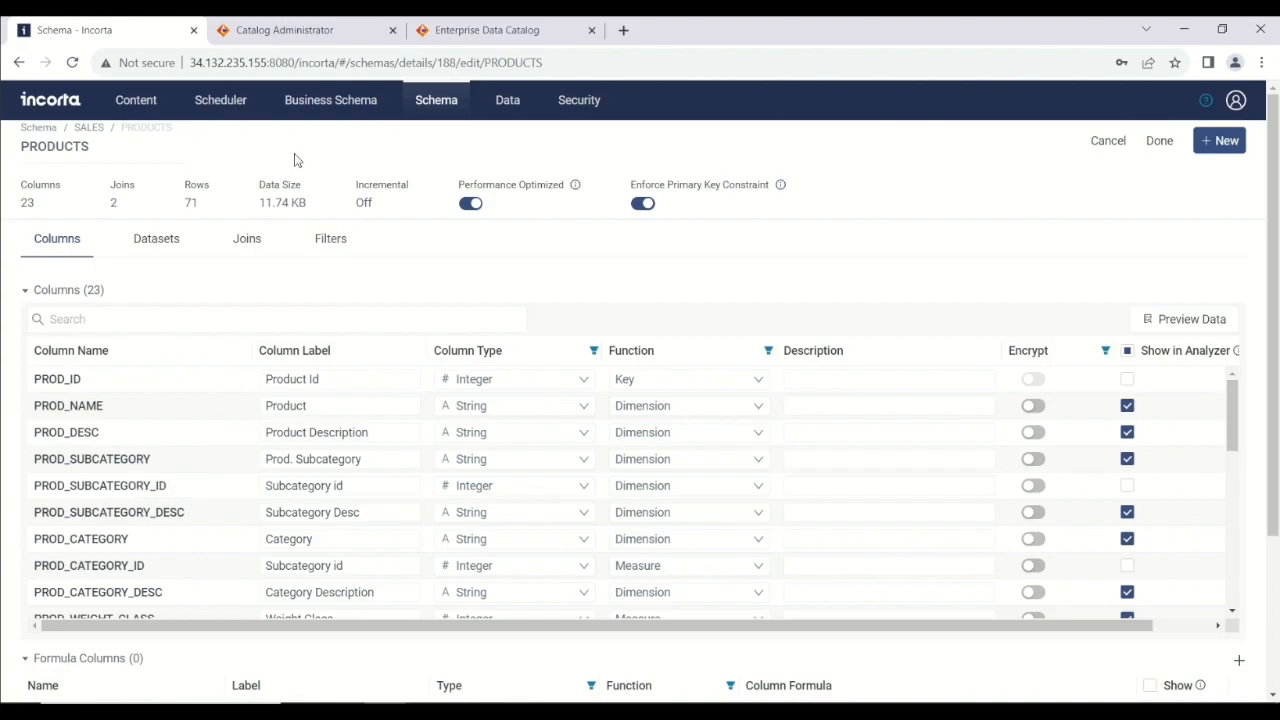
# Switch to the Catalog Administrator and open the Custom Resource Types to view Incorta_Scanner.
pyautogui.click(277, 31)
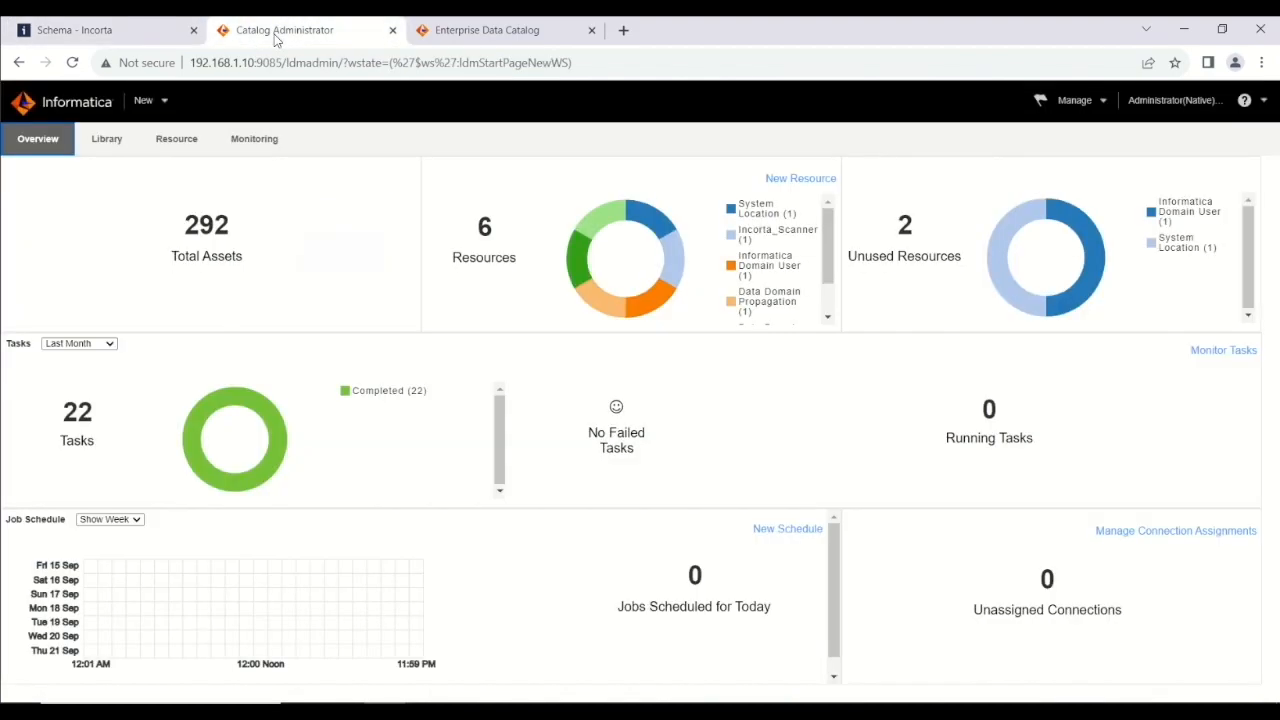
pyautogui.click(1075, 108)
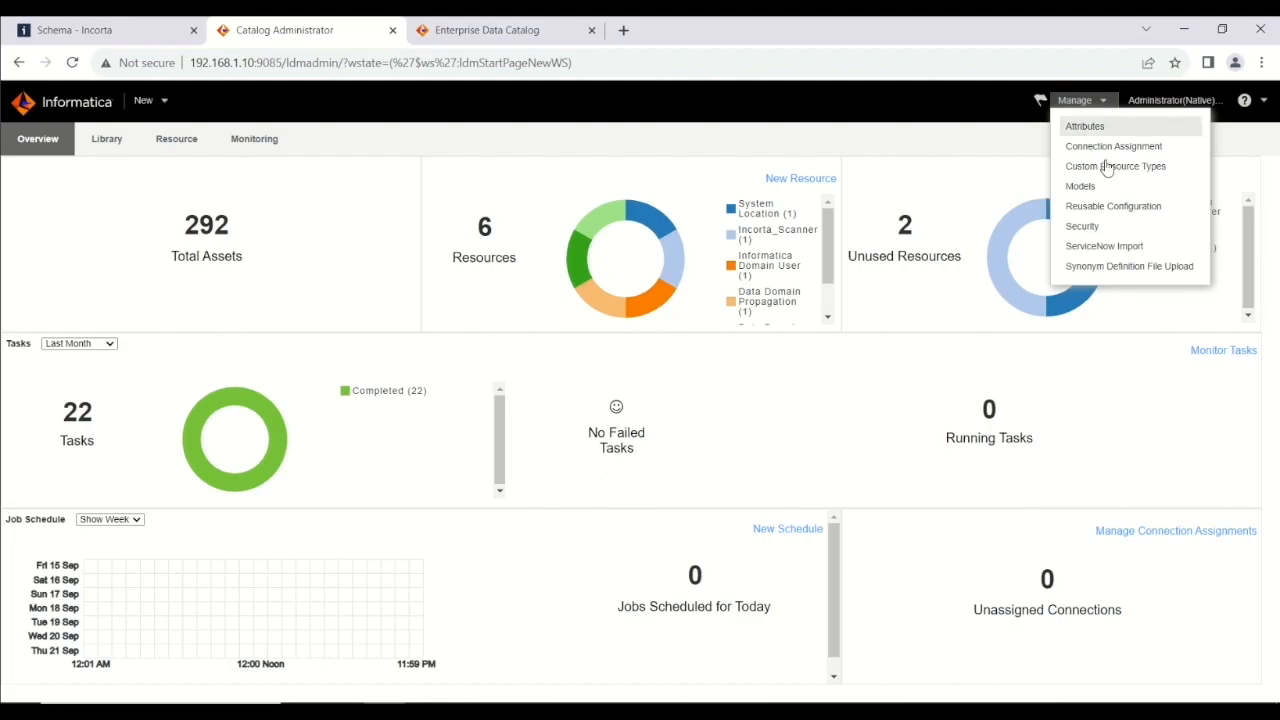
pyautogui.click(1145, 170)
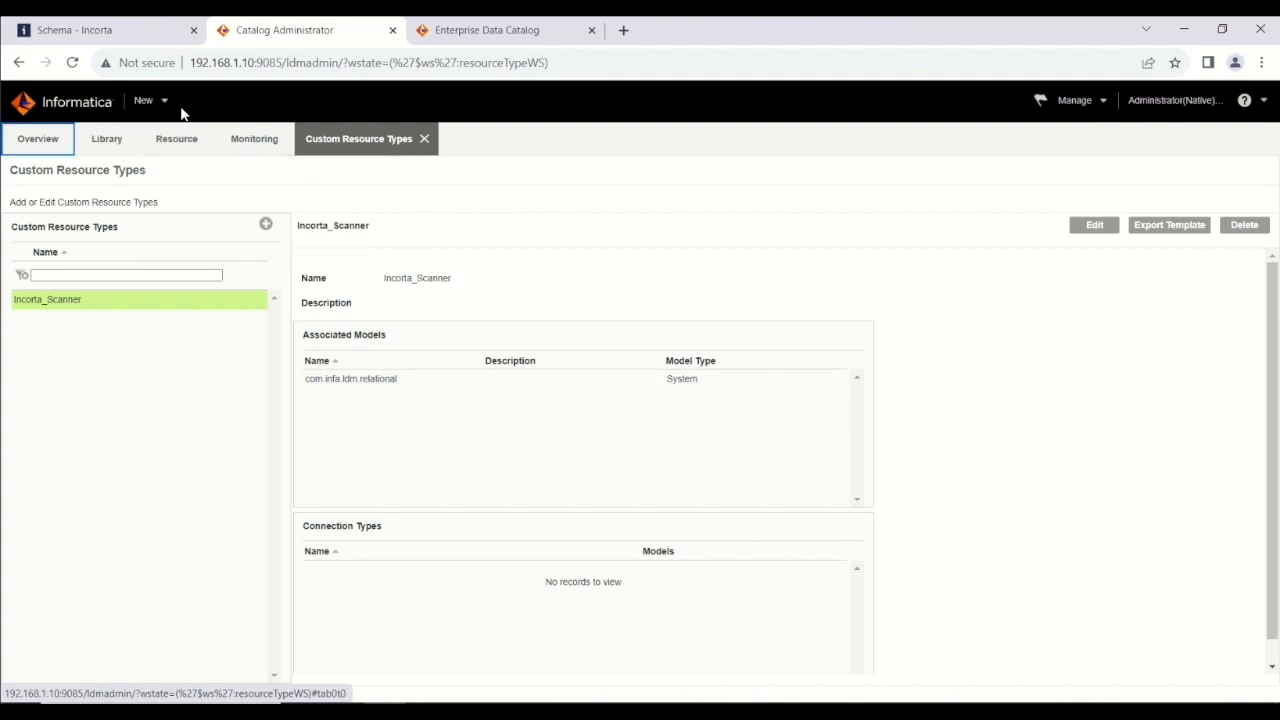
# Open the Incorta resource from the Library's resources and review its connection properties, script path and output file.
pyautogui.click(105, 142)
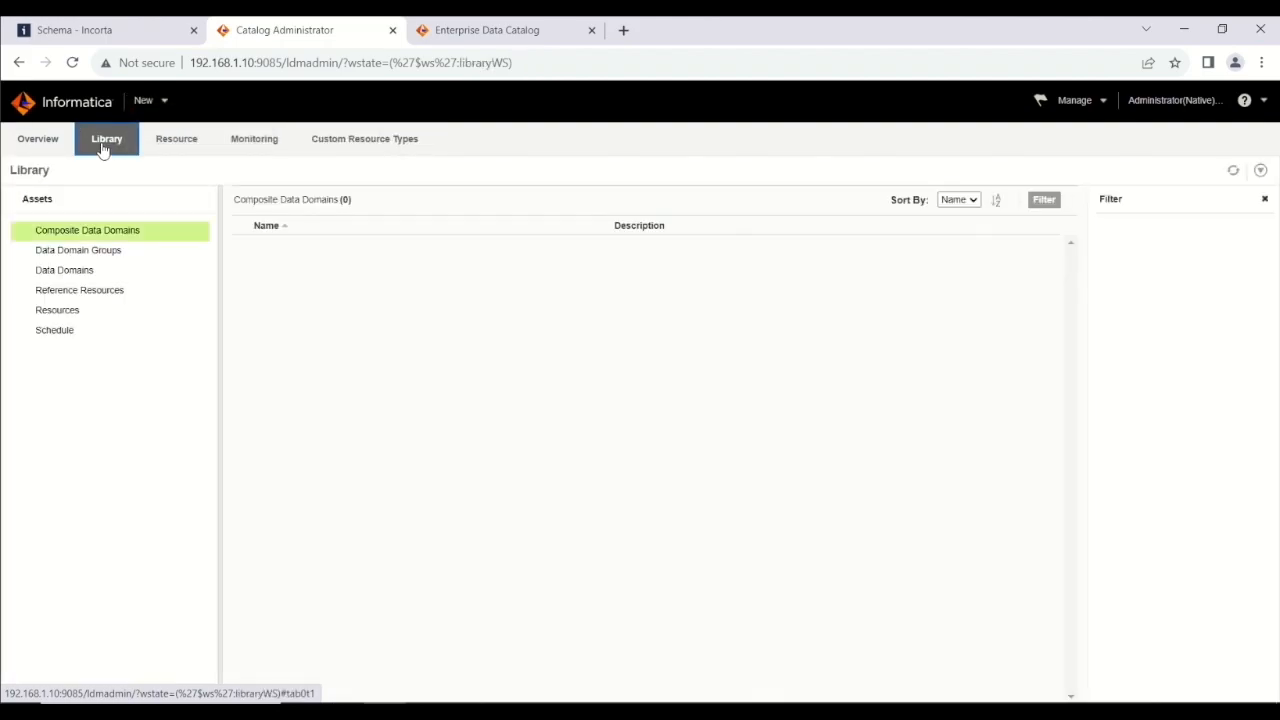
pyautogui.click(58, 311)
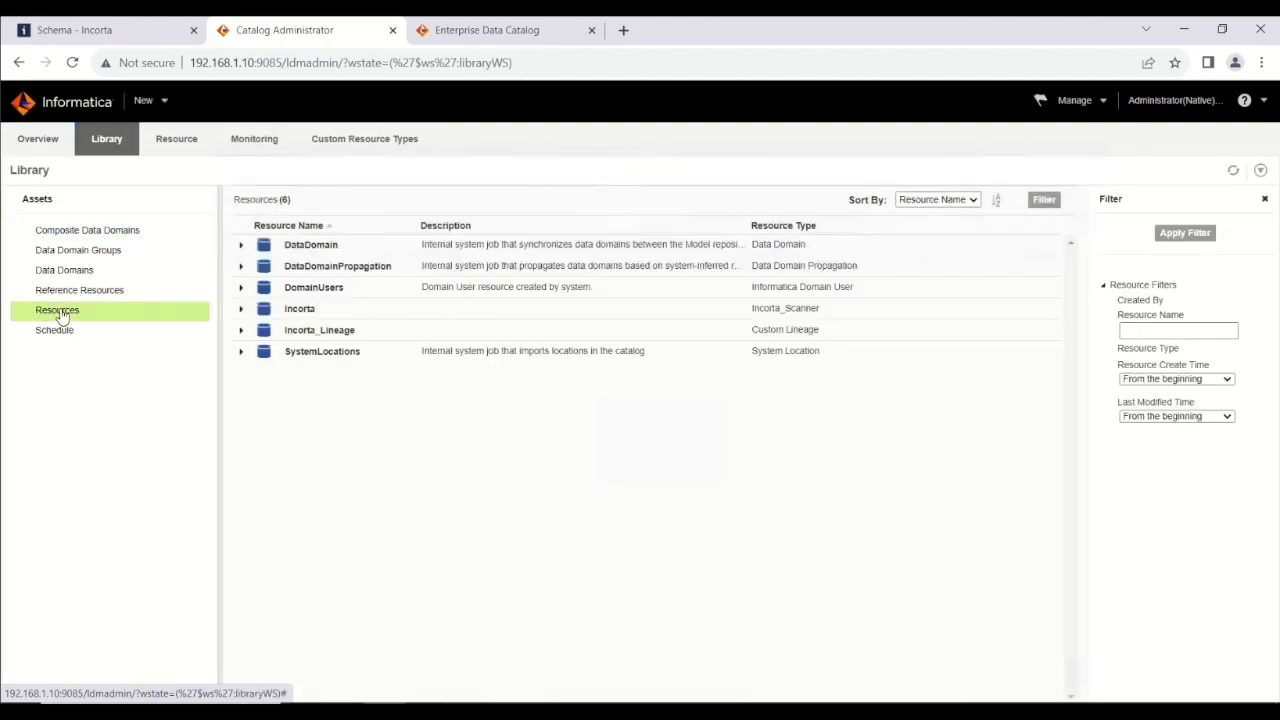
pyautogui.click(298, 311)
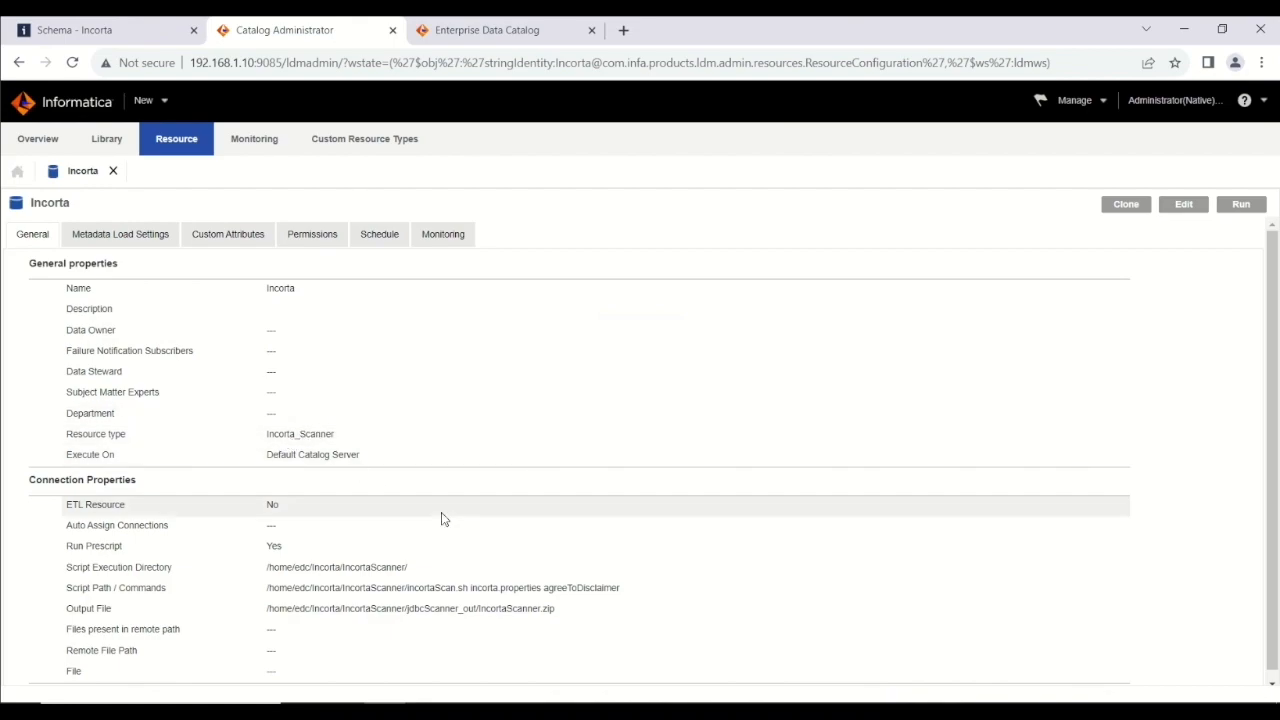
pyautogui.scroll(-1, 443, 517)
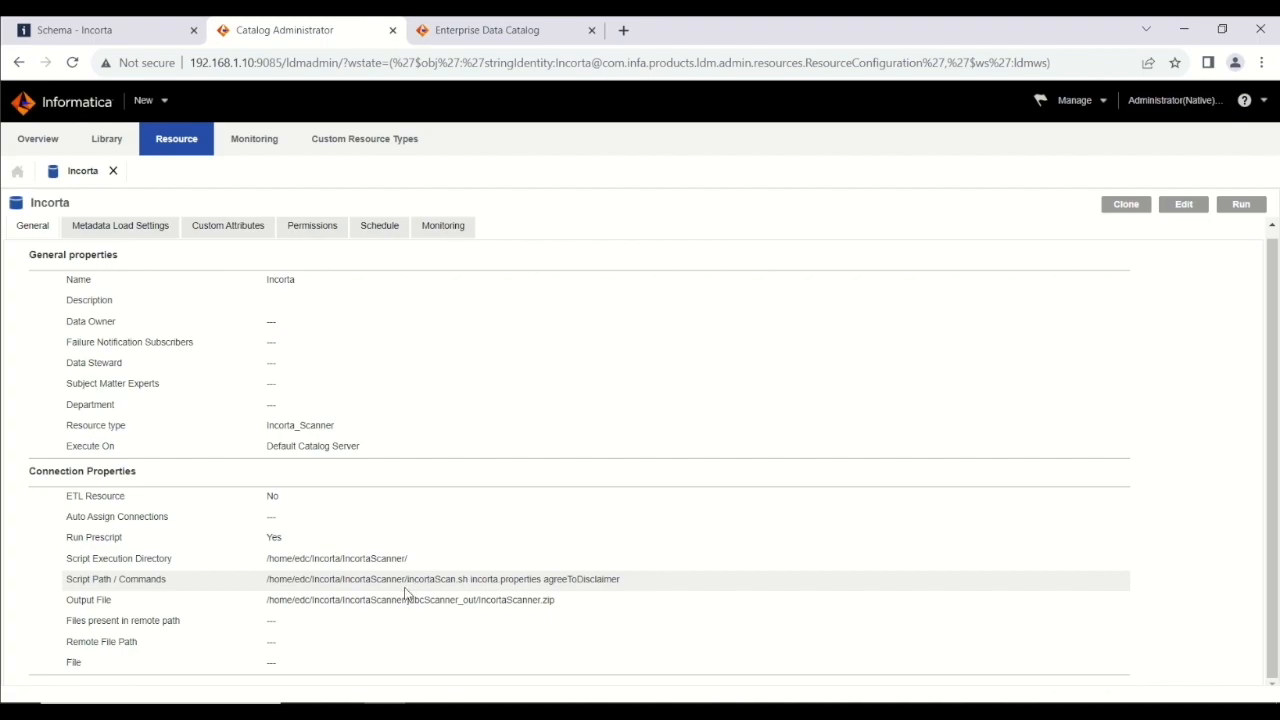
pyautogui.moveTo(409, 580); pyautogui.dragTo(450, 583)
pyautogui.click(450, 583)
pyautogui.moveTo(470, 580); pyautogui.dragTo(541, 580)
pyautogui.click(578, 580)
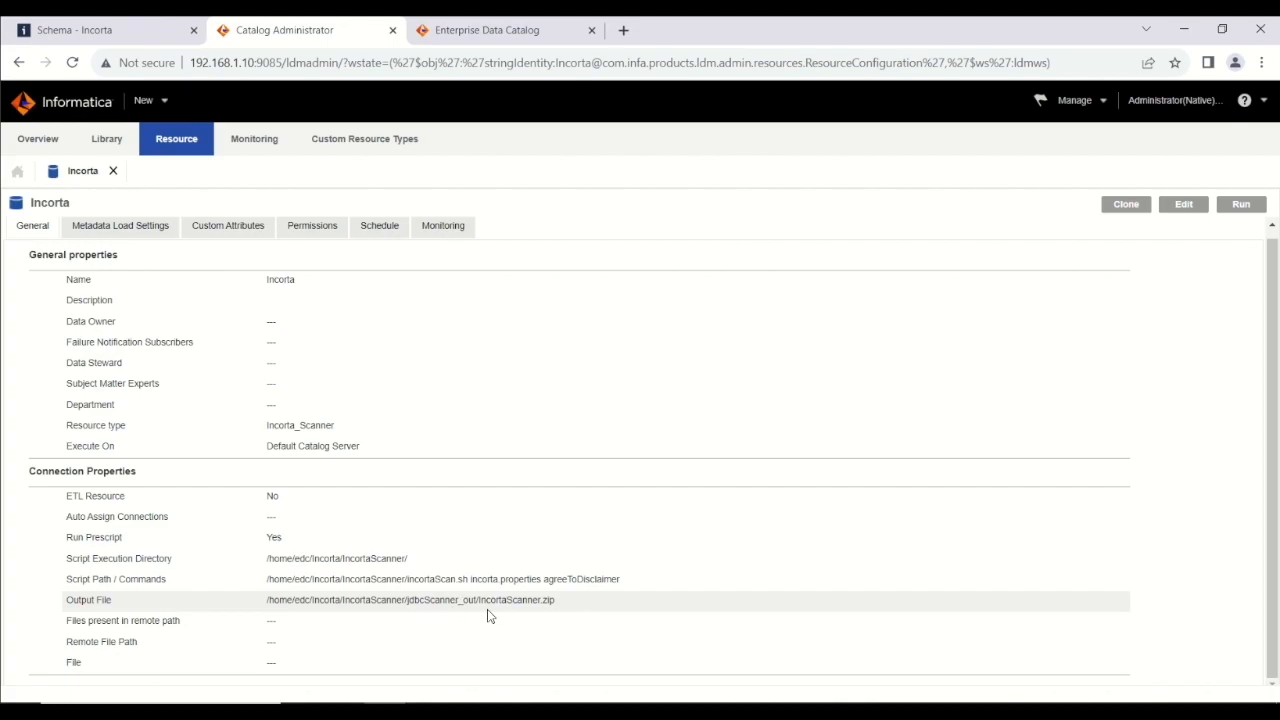
pyautogui.click(557, 604)
pyautogui.moveTo(557, 607); pyautogui.dragTo(477, 606)
# Review the Incorta resource's Metadata Load Settings, Custom Attributes, Permissions and Schedule tabs.
pyautogui.click(142, 227)
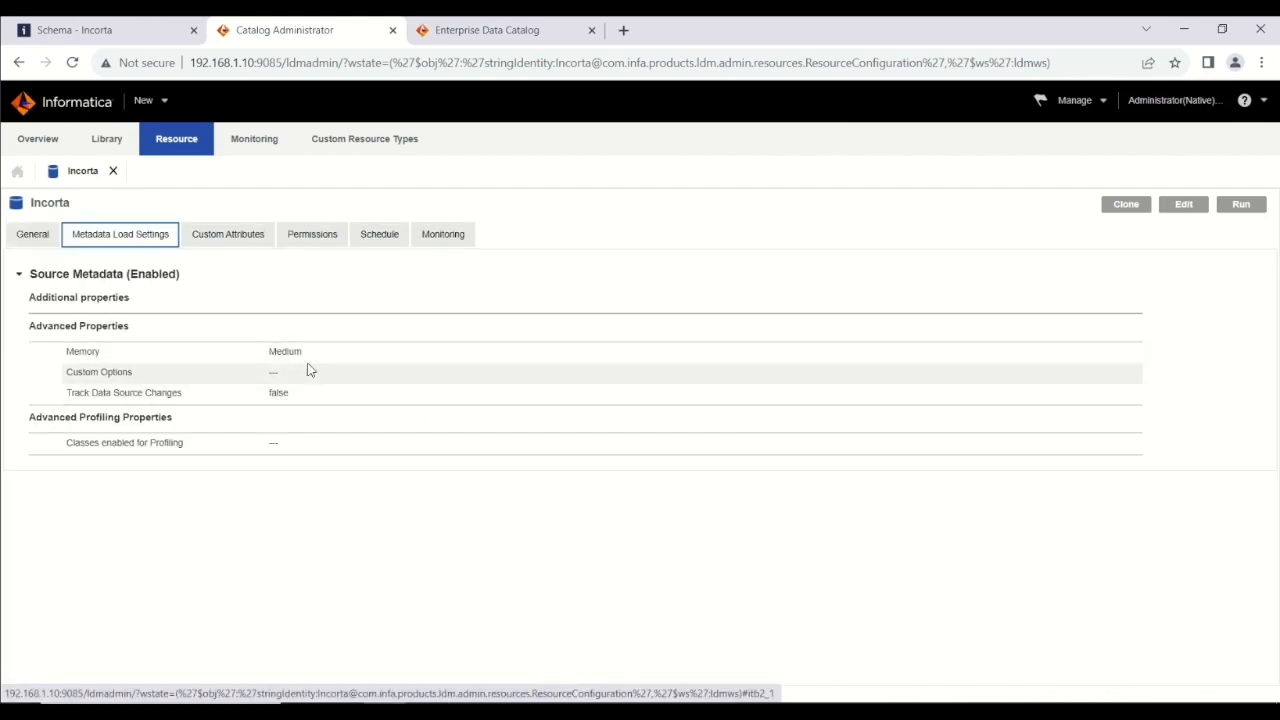
pyautogui.click(227, 246)
pyautogui.click(318, 240)
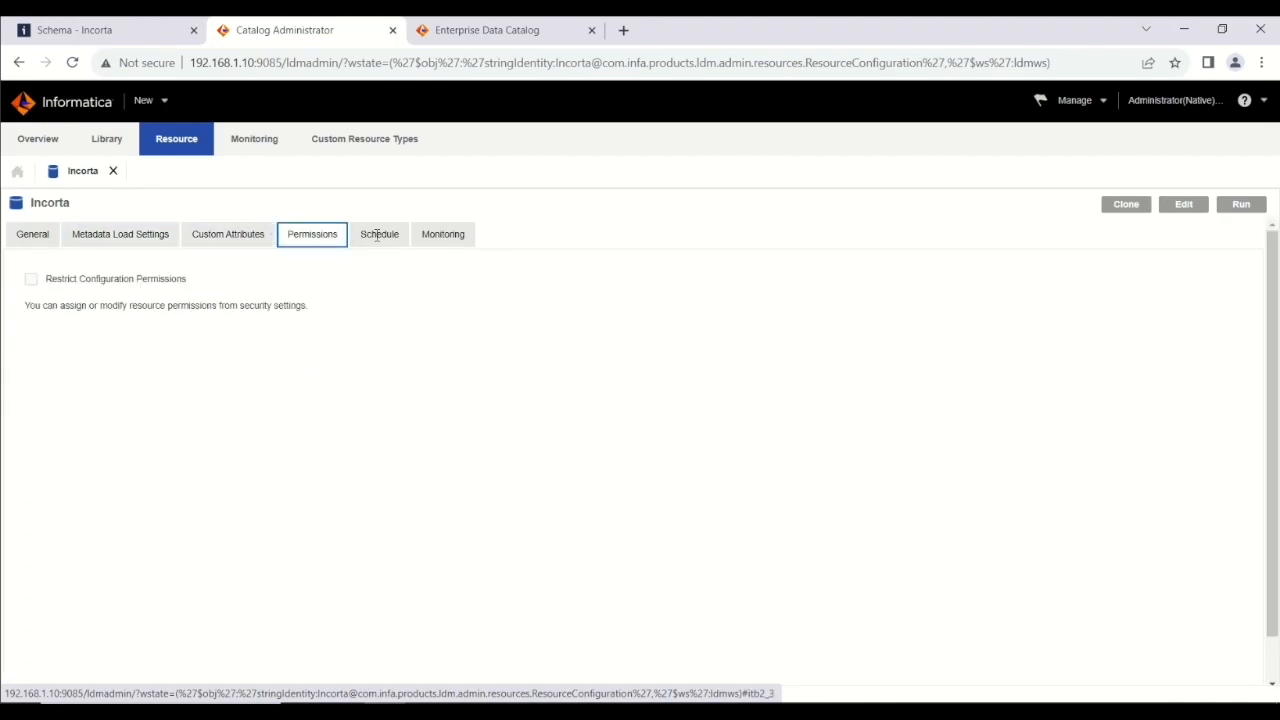
pyautogui.click(378, 236)
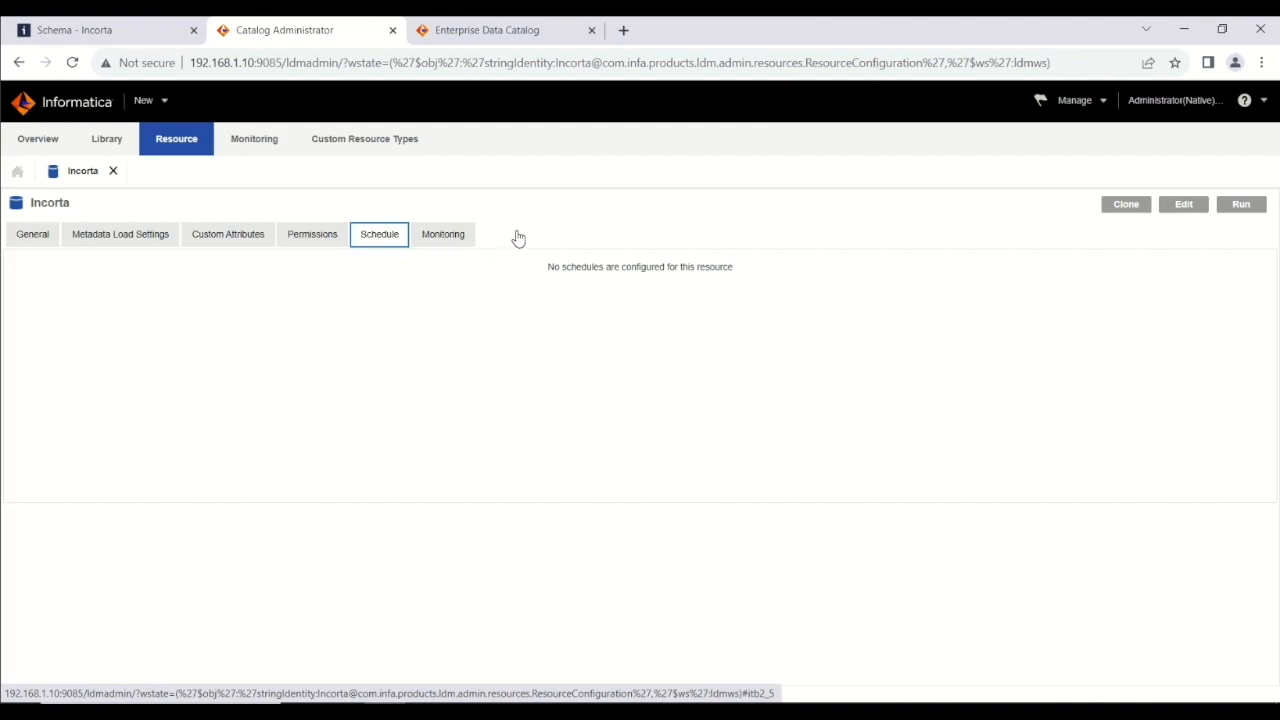
# Run the Incorta resource scan and follow its scan job tasks in monitoring.
pyautogui.click(1238, 207)
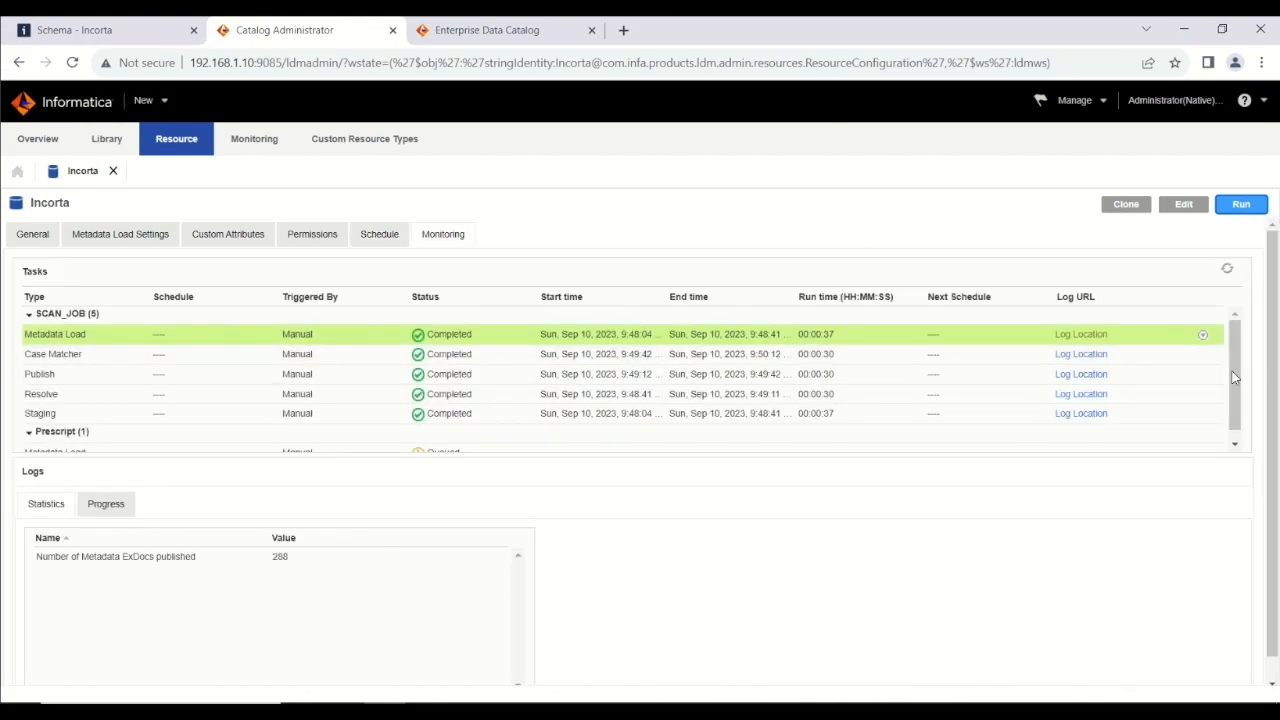
pyautogui.click(1235, 437)
pyautogui.moveTo(1234, 437); pyautogui.dragTo(1163, 443)
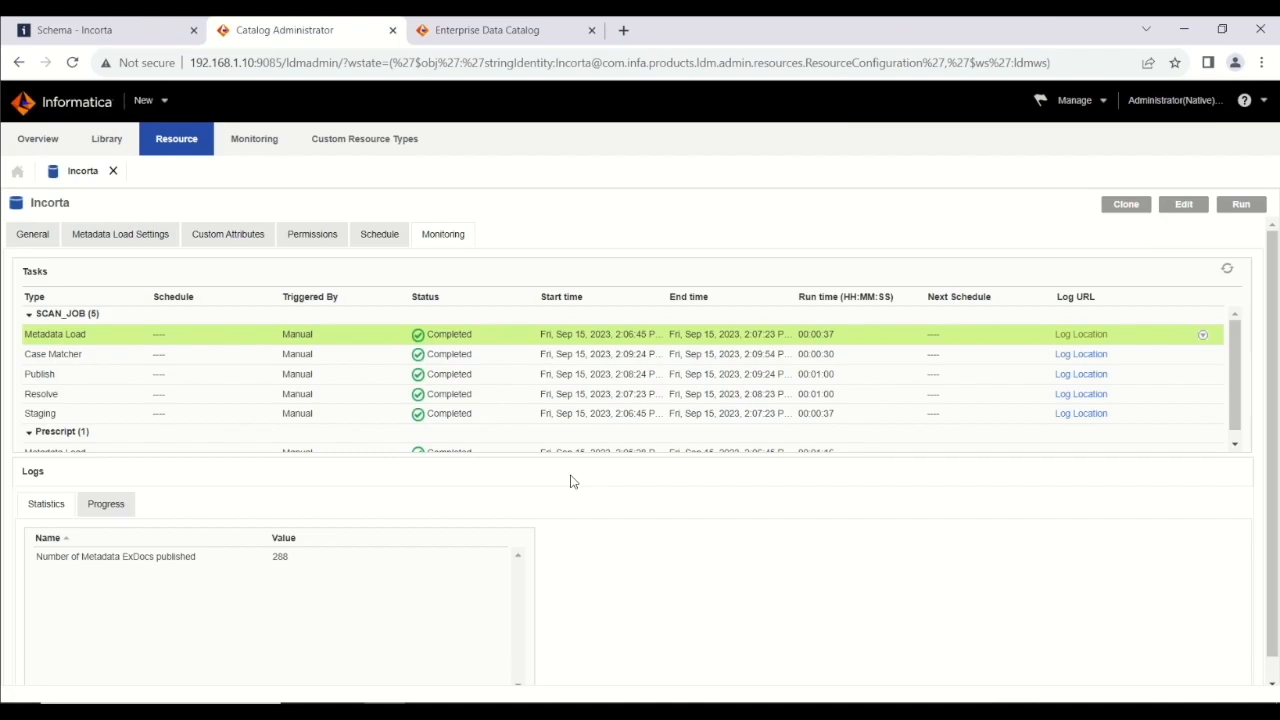
# Switch to the Enterprise Data Catalog tab and log in as administrator with the account password.
pyautogui.click(481, 38)
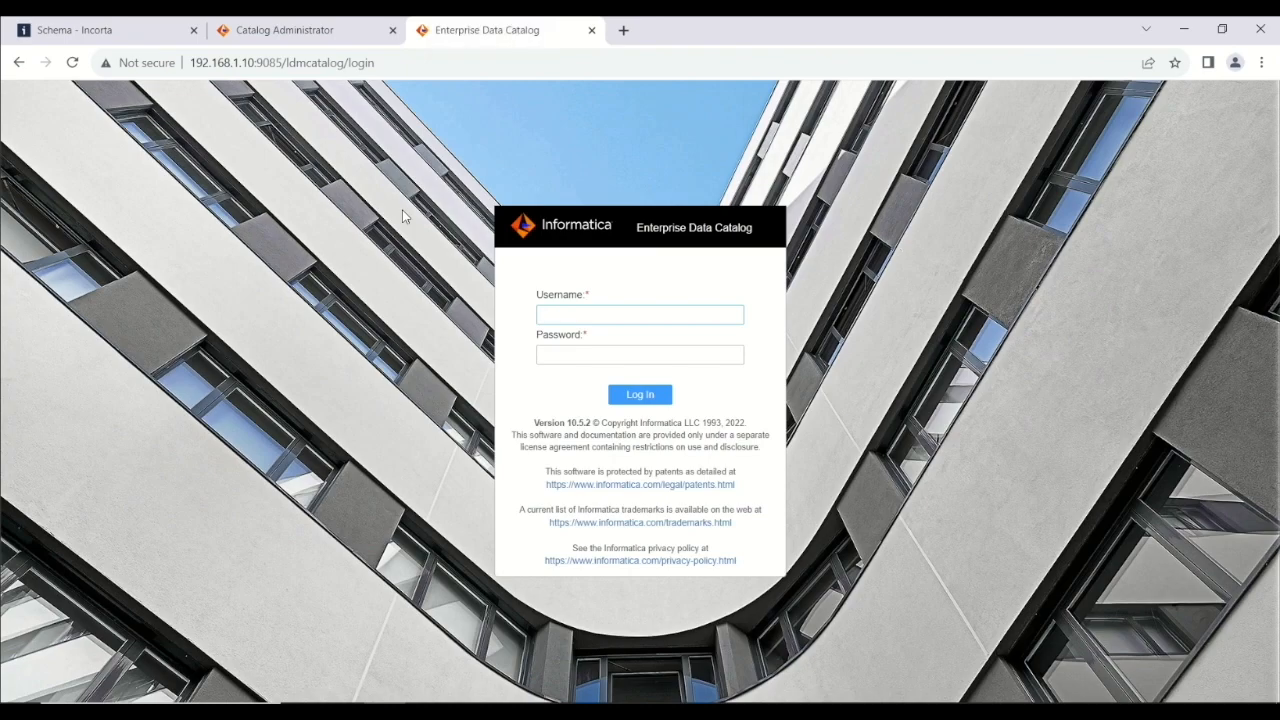
pyautogui.write('administrator')
pyautogui.click(555, 358)
pyautogui.write('********')
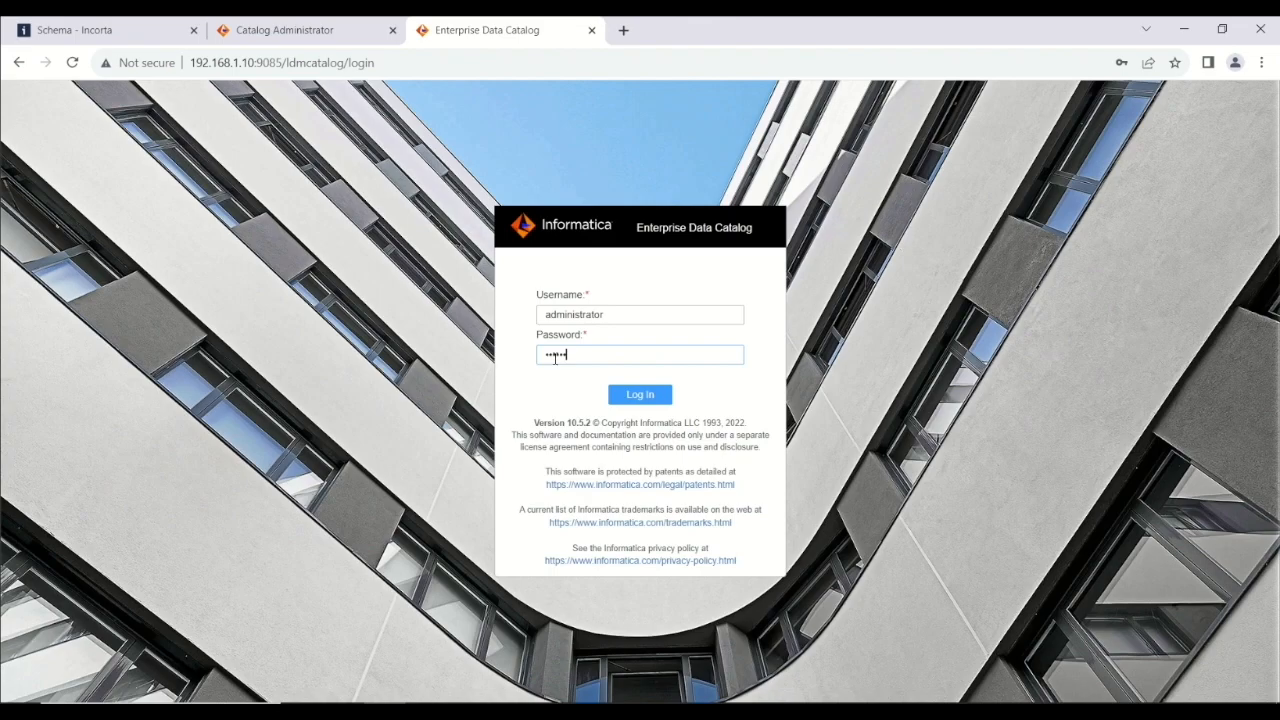
pyautogui.press('Return')
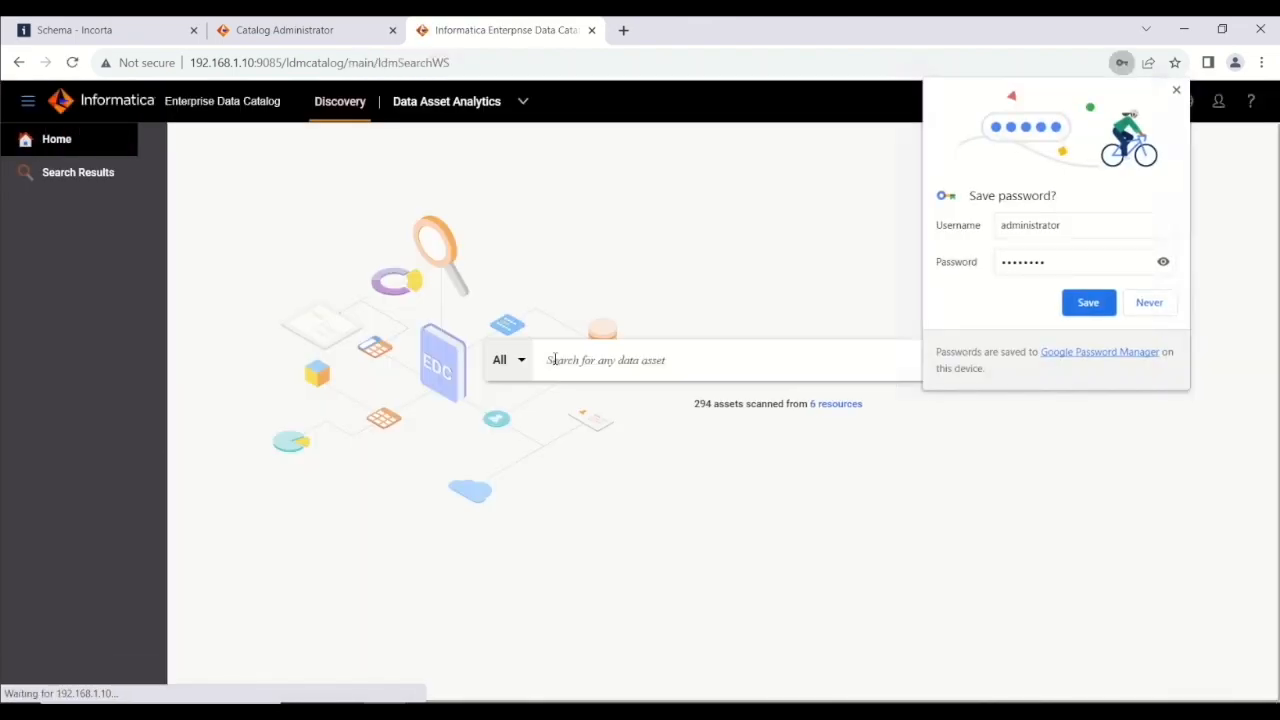
# Decline saving the password, open the Incorta resource's overview from the scanned resources, and return to the Catalog Administrator.
pyautogui.click(1152, 304)
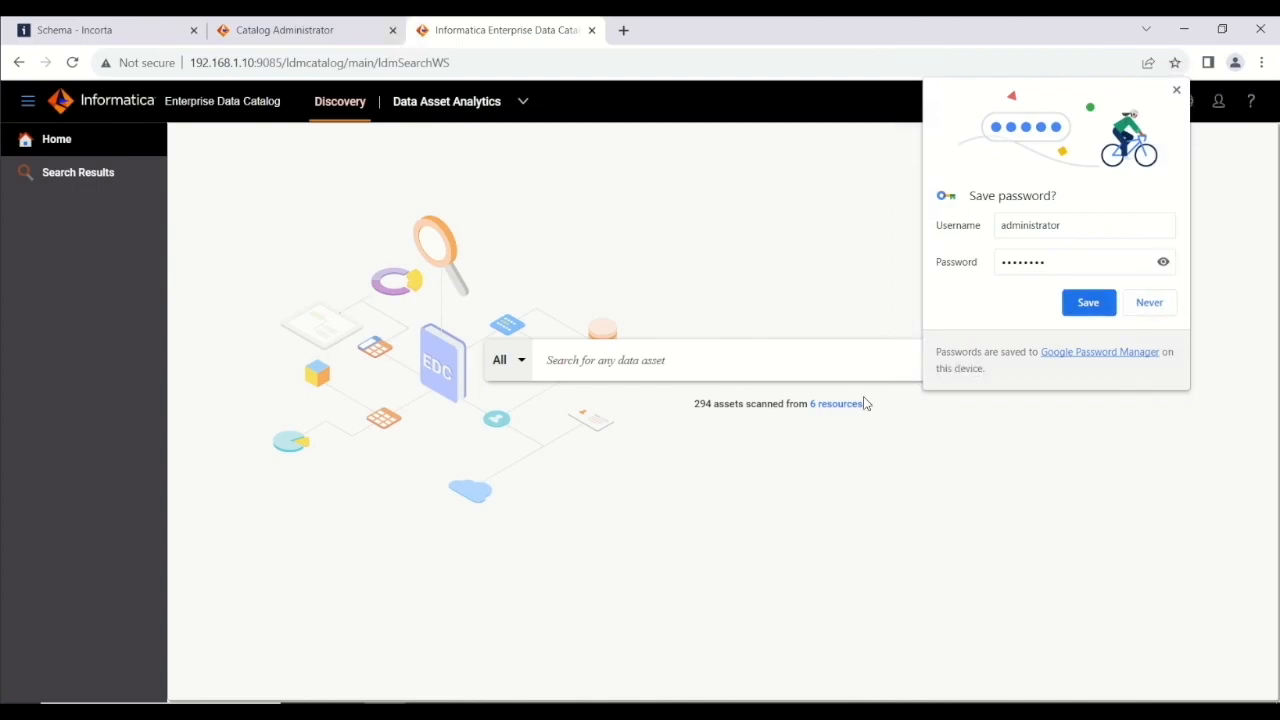
pyautogui.click(830, 404)
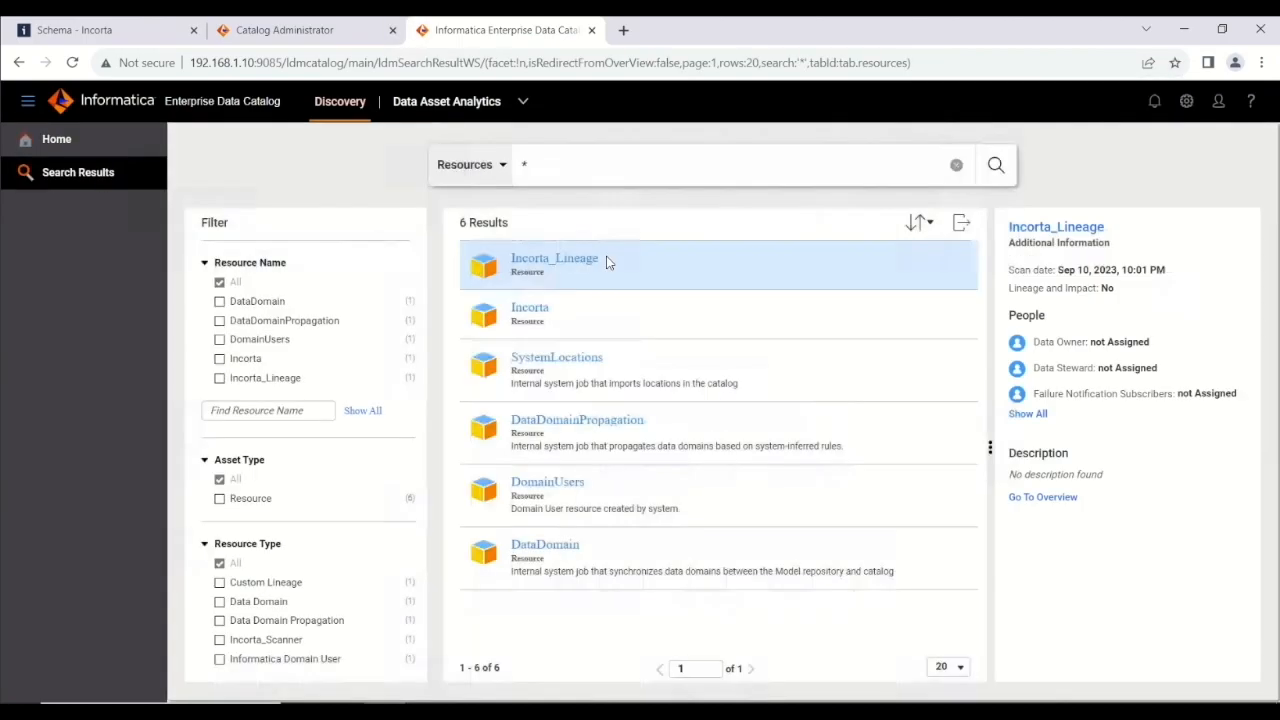
pyautogui.click(529, 312)
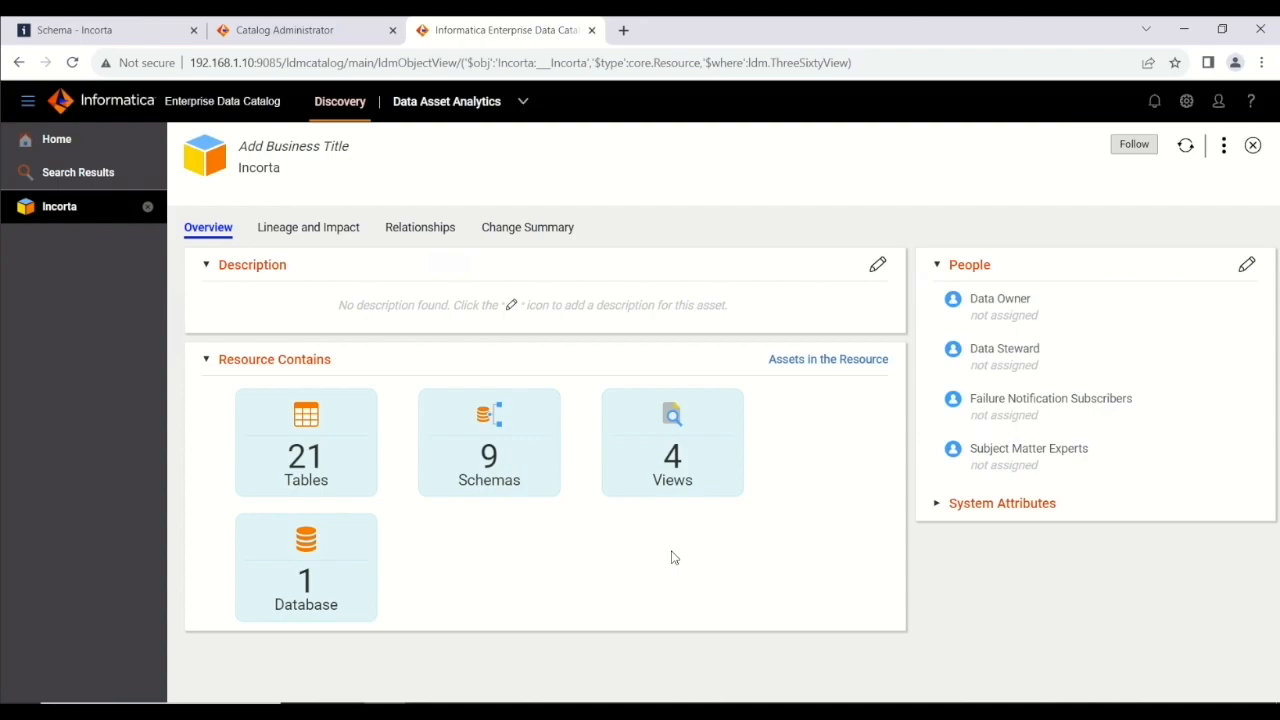
pyautogui.click(268, 33)
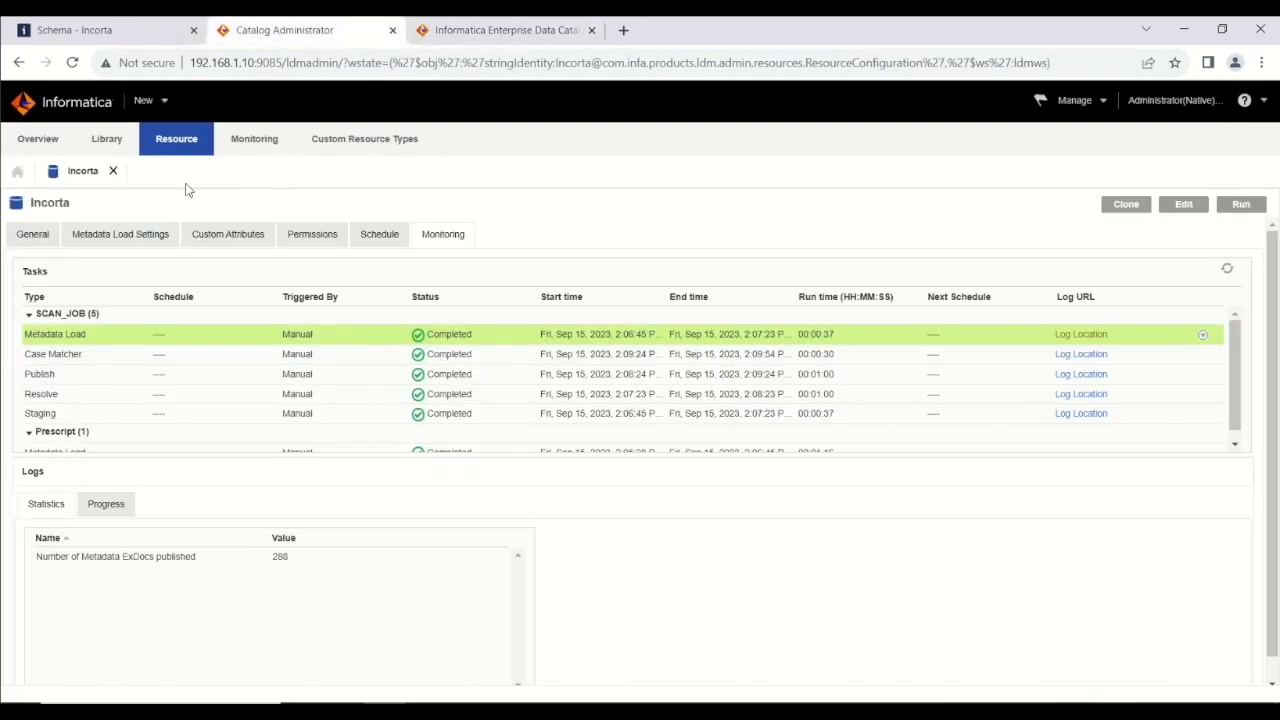
# Open the Incorta_Lineage resource from the library and review its General, Metadata Load Settings, Custom Attributes, Permissions, Schedule and Monitoring tabs.
pyautogui.click(97, 141)
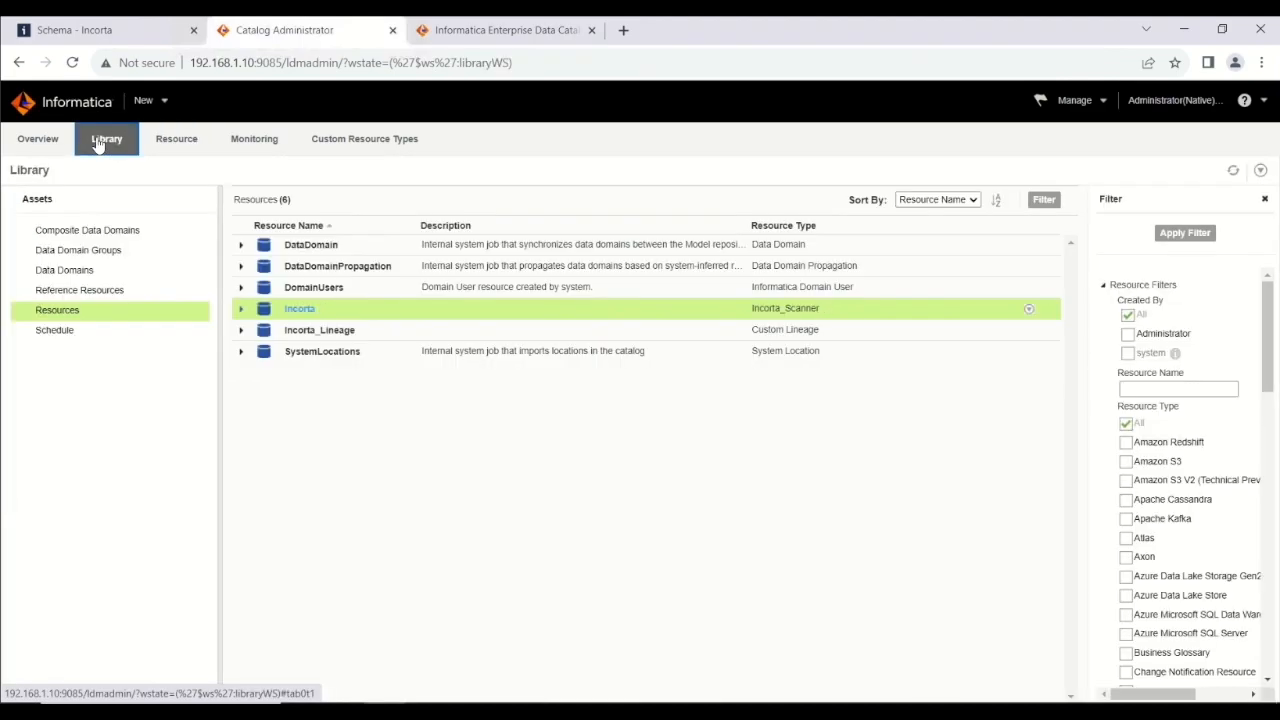
pyautogui.click(309, 328)
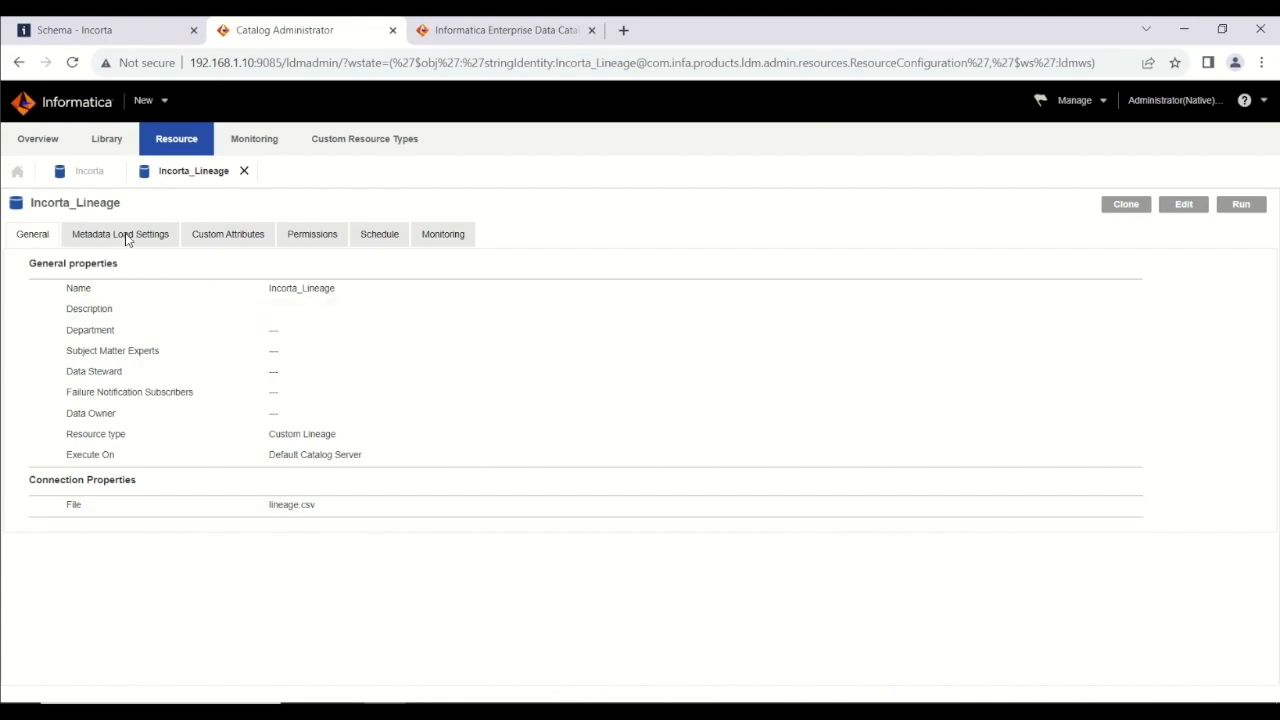
pyautogui.click(126, 234)
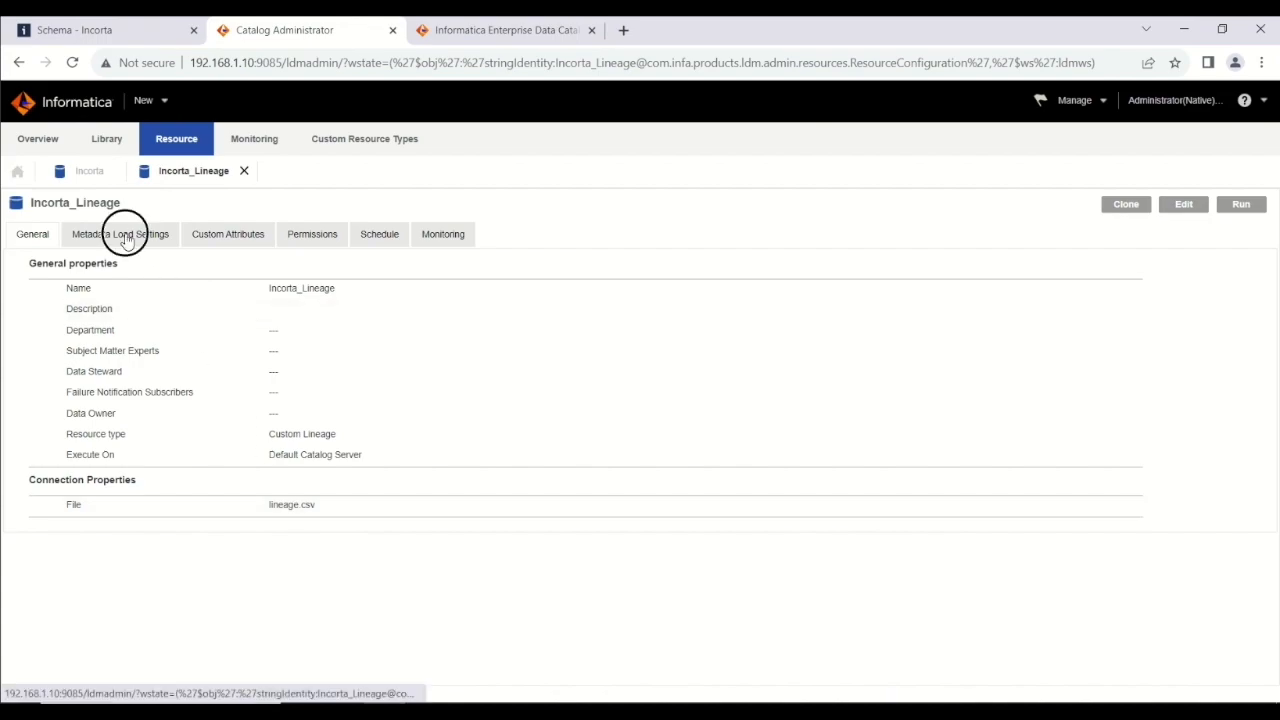
pyautogui.click(220, 238)
pyautogui.click(296, 237)
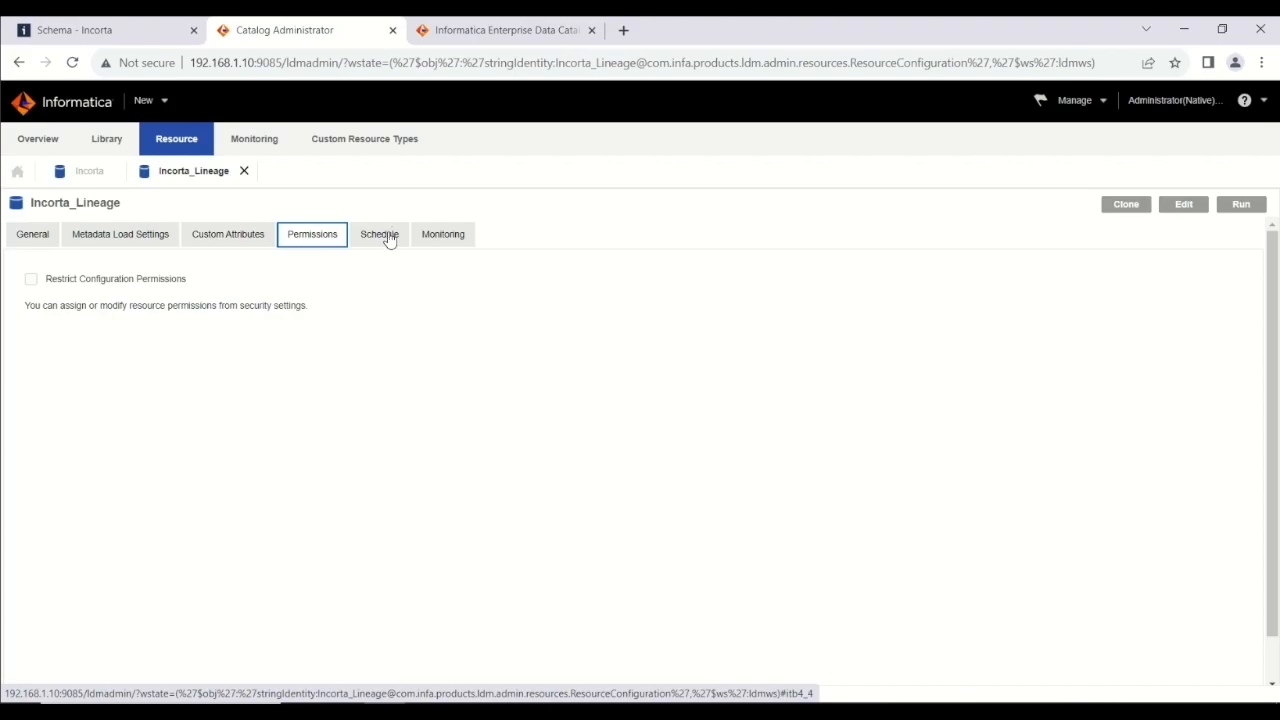
pyautogui.click(388, 239)
pyautogui.click(463, 234)
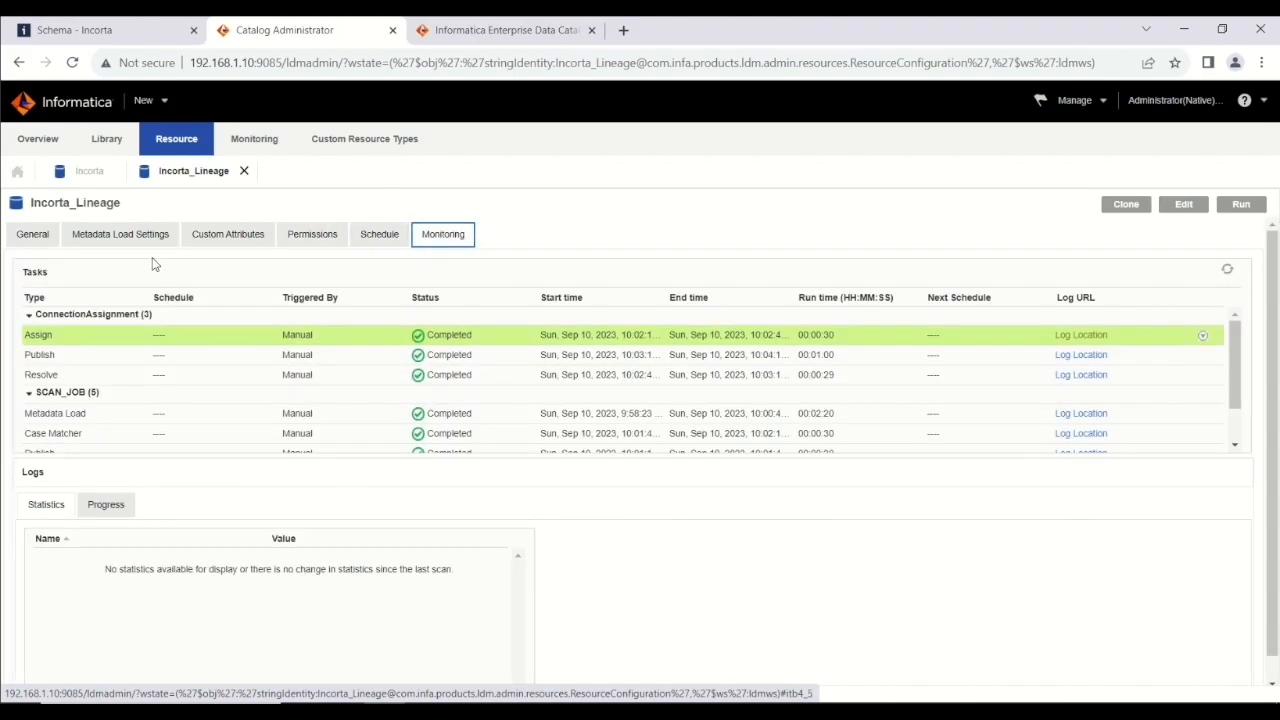
pyautogui.click(35, 238)
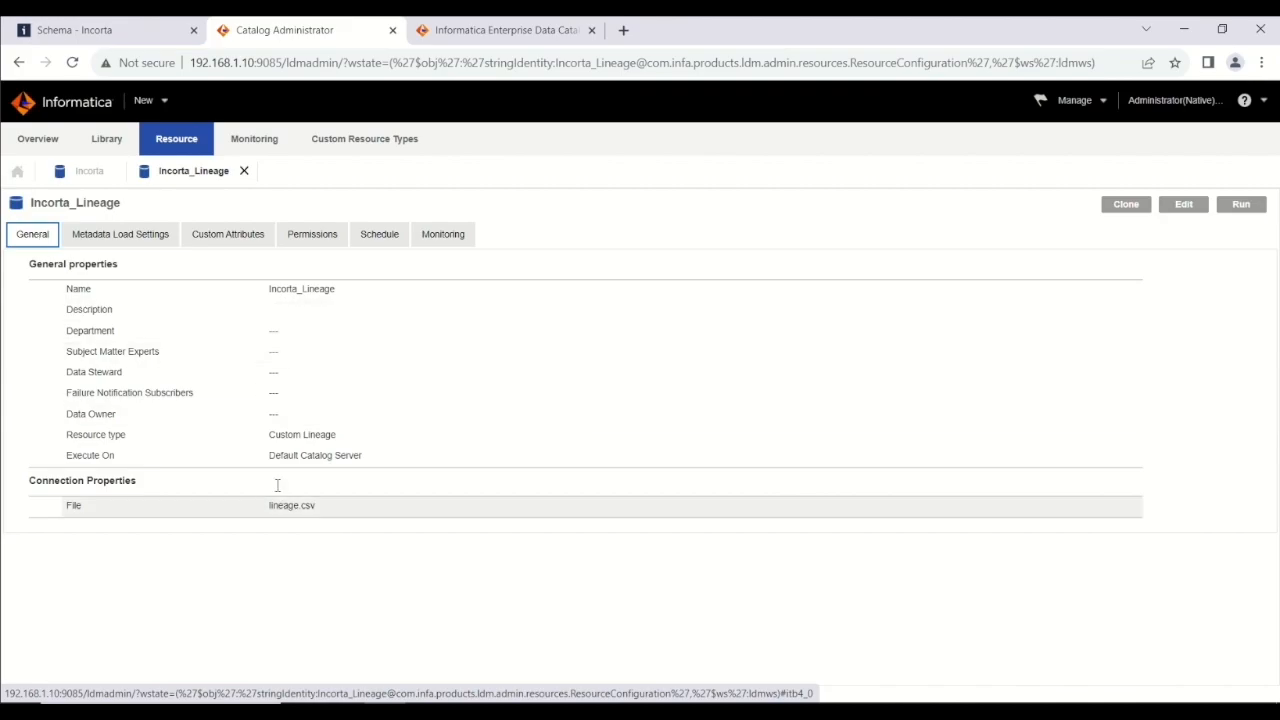
# Compare the Incorta resource's general and connection properties, including its output file, with the Incorta_Lineage resource.
pyautogui.click(73, 175)
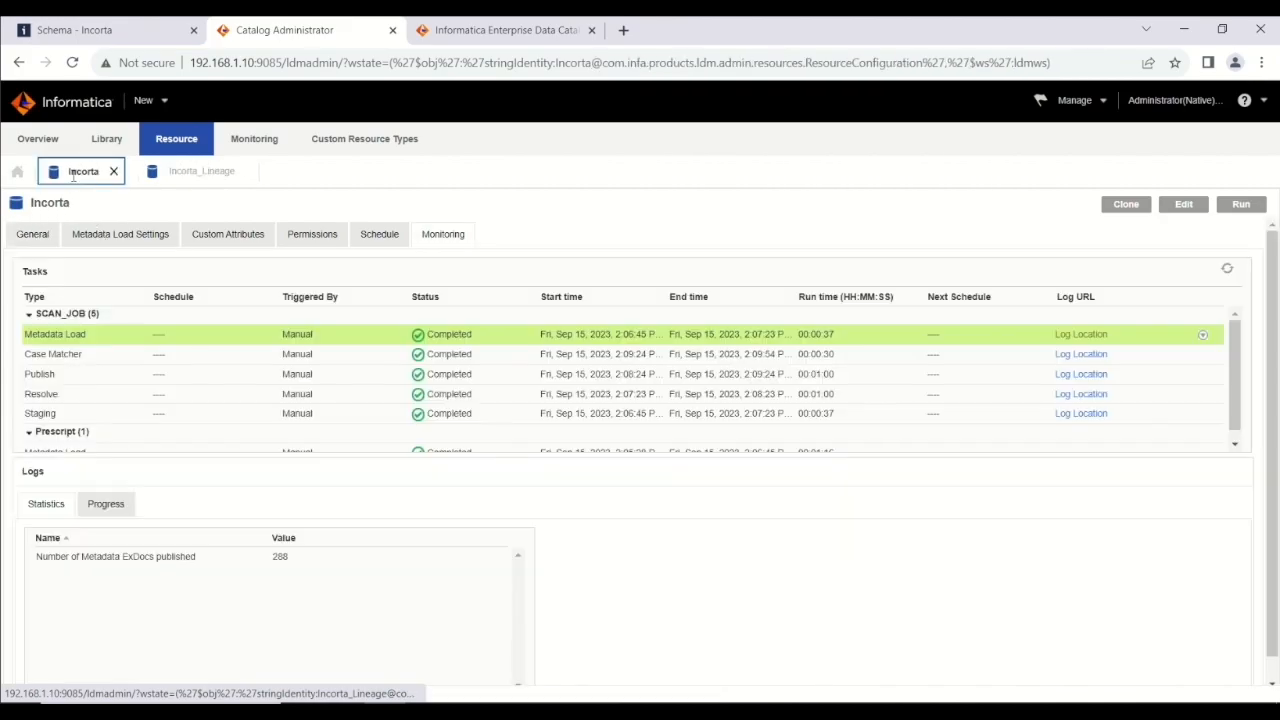
pyautogui.click(33, 236)
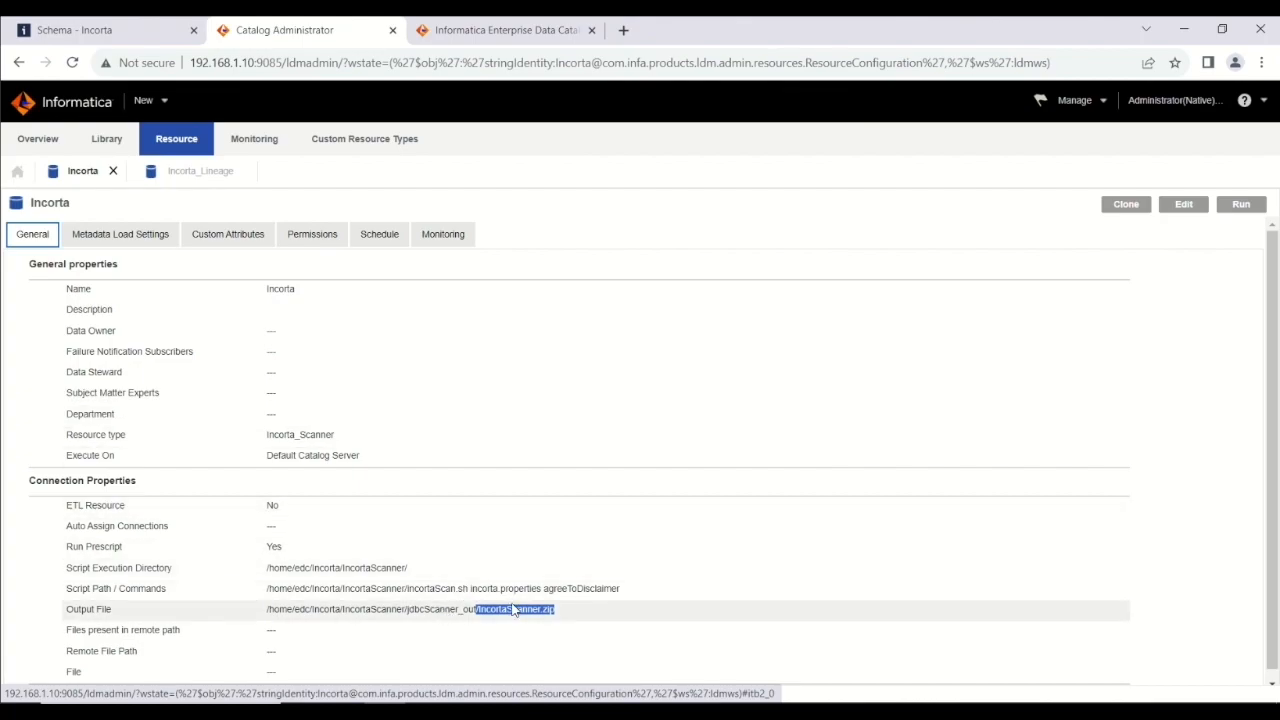
pyautogui.click(438, 590)
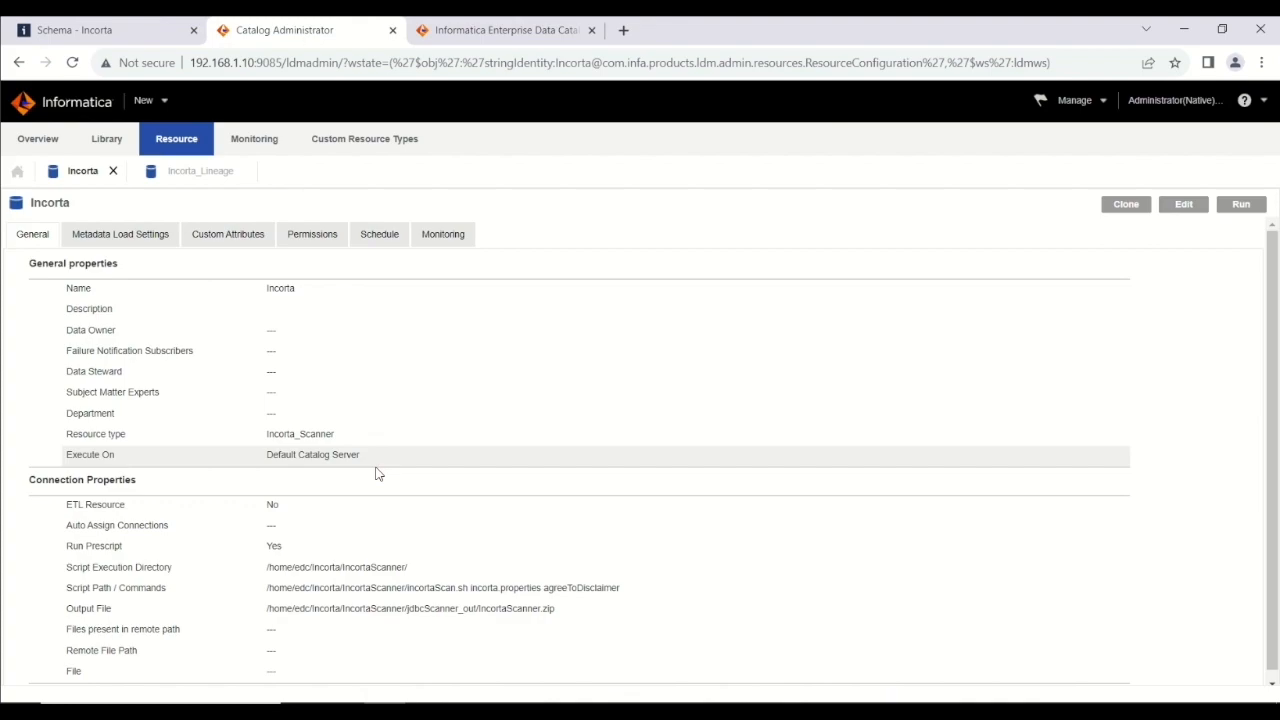
pyautogui.click(213, 178)
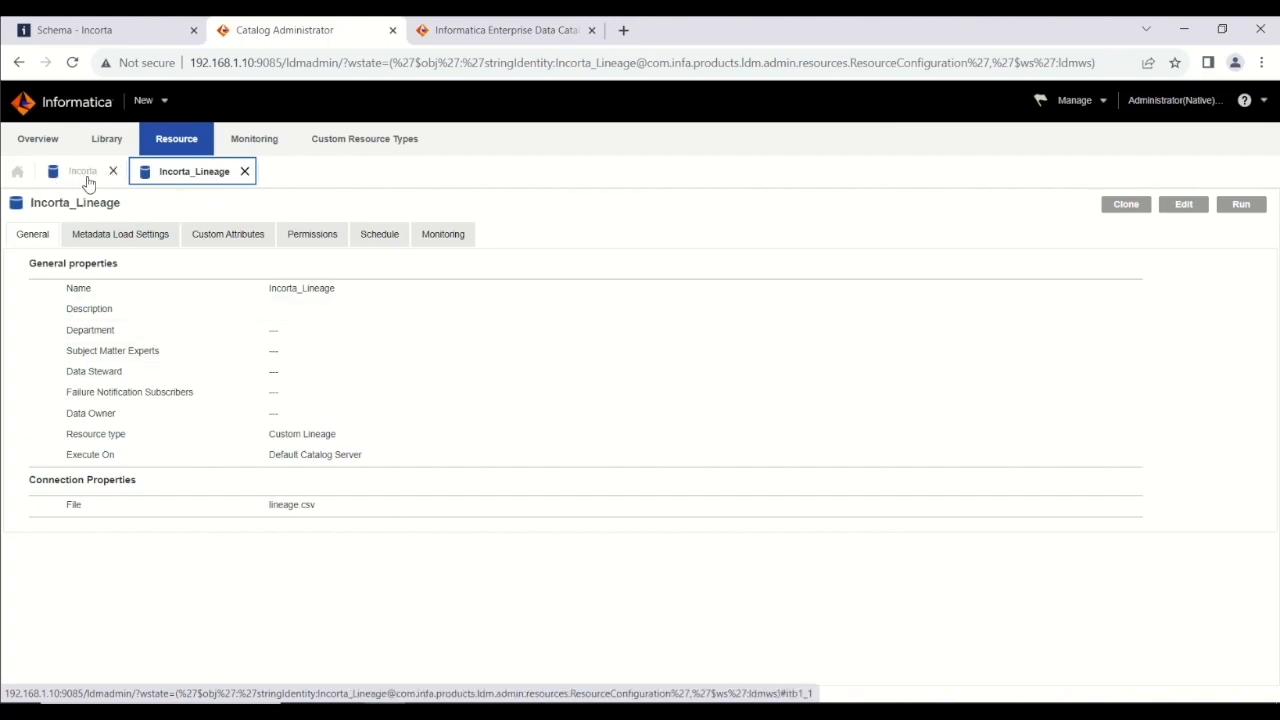
# Switch to Enterprise Data Catalog, browse the Incorta resource's schemas and list everything in the __DASHBOARDS schema.
pyautogui.click(500, 30)
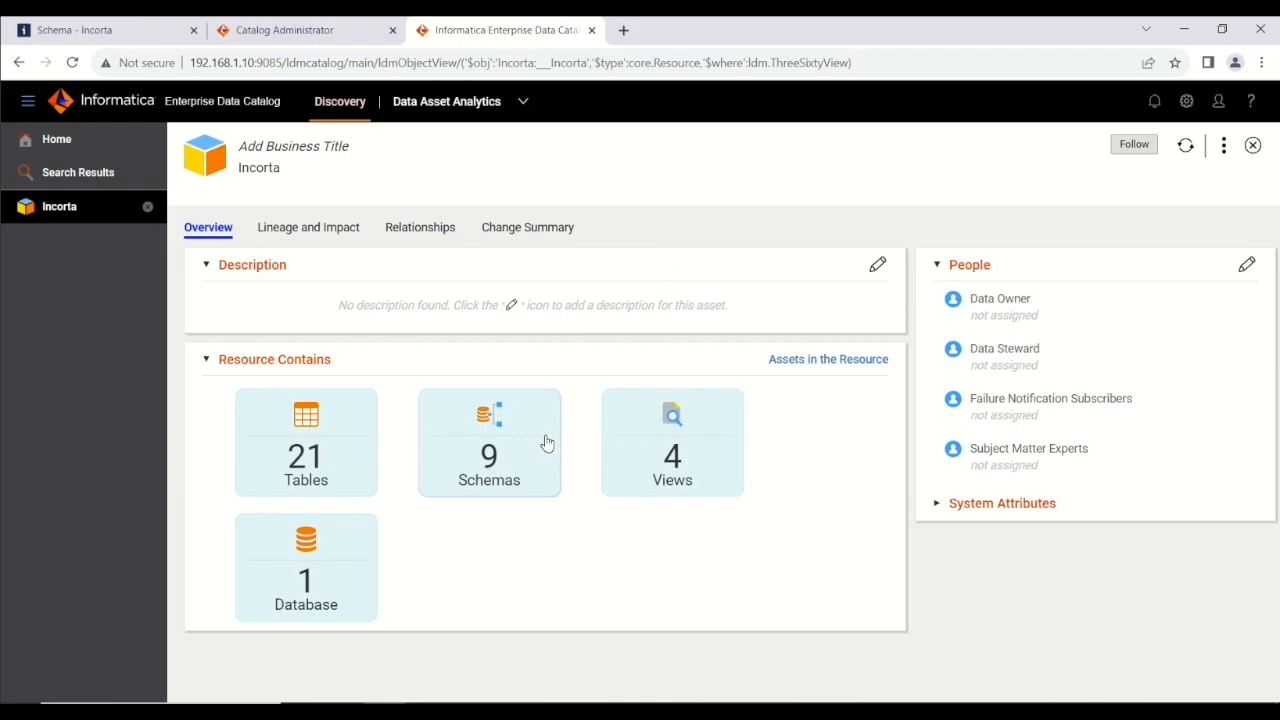
pyautogui.click(522, 470)
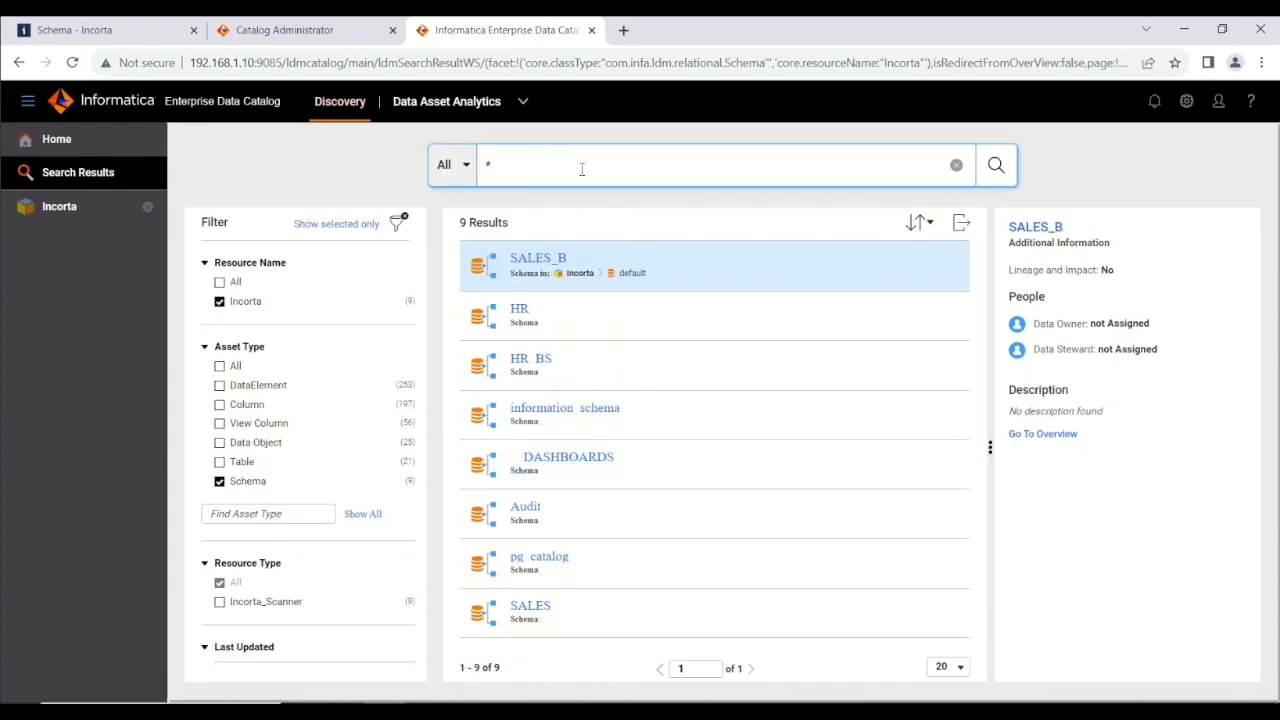
pyautogui.click(551, 459)
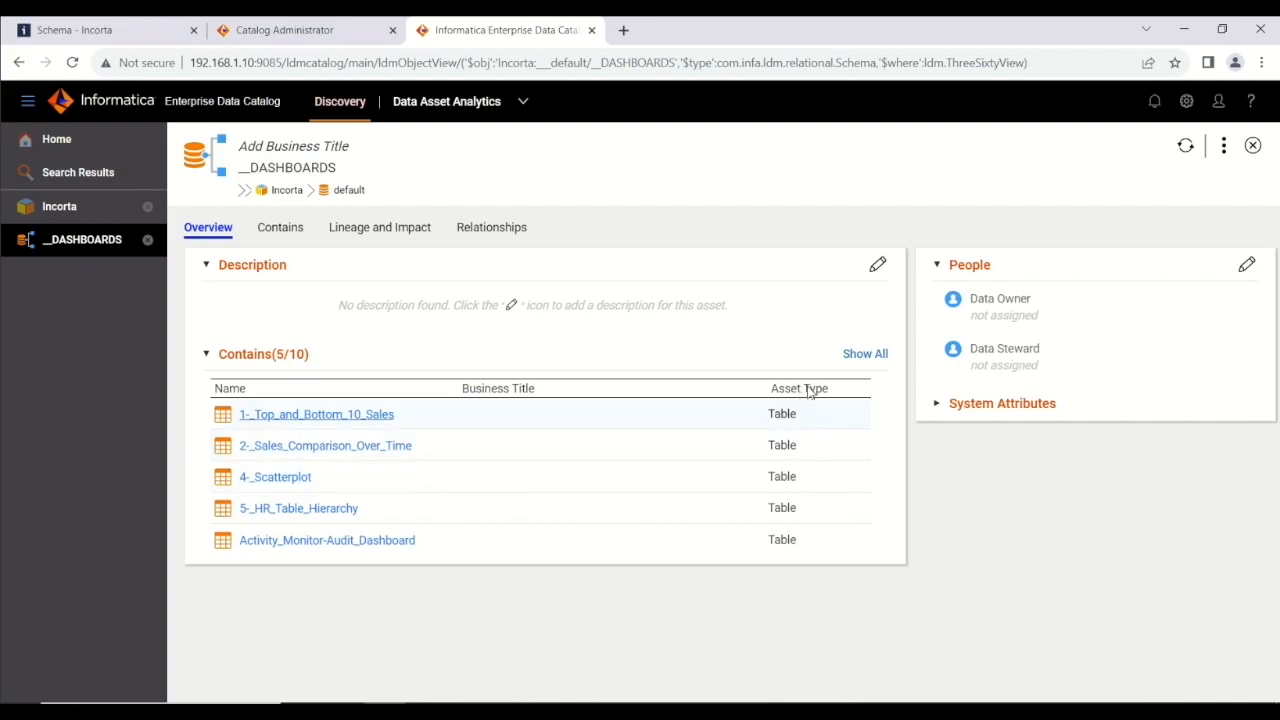
pyautogui.click(854, 362)
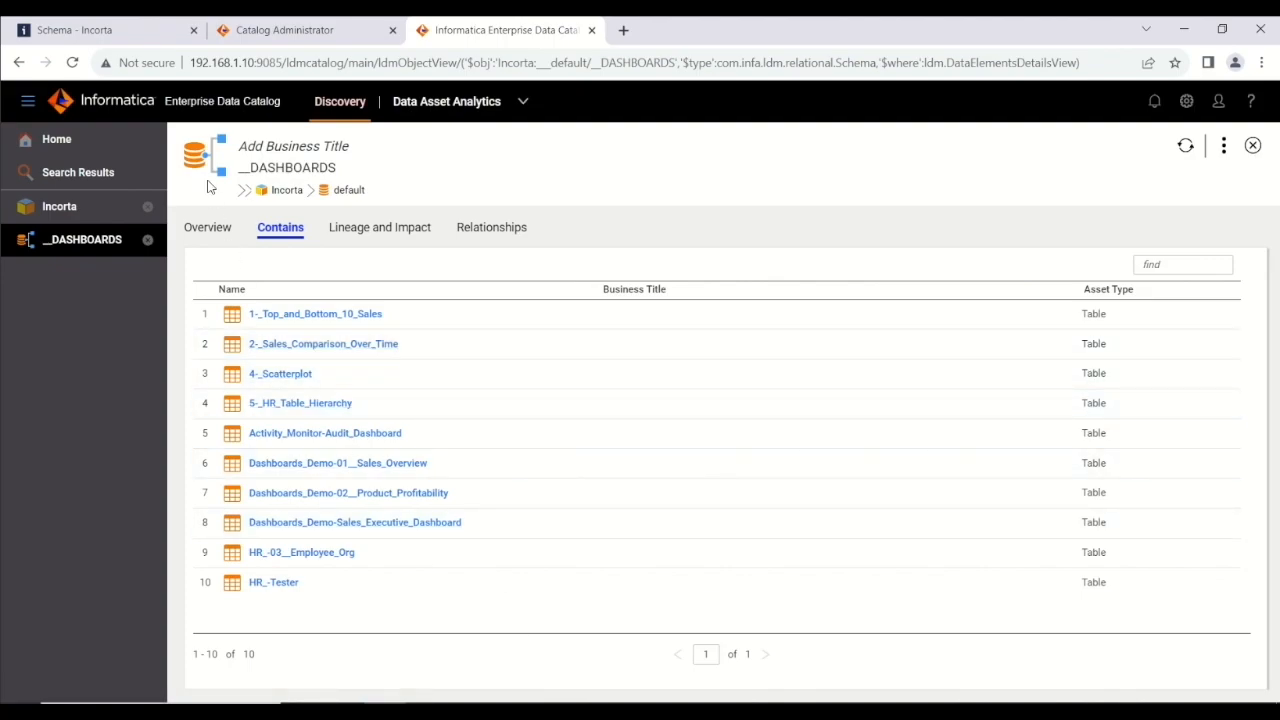
# Open the Dashboards_Demo-02__Product_Profitability table, list all its columns and open the Top_10_Products_by_Profit column.
pyautogui.click(400, 494)
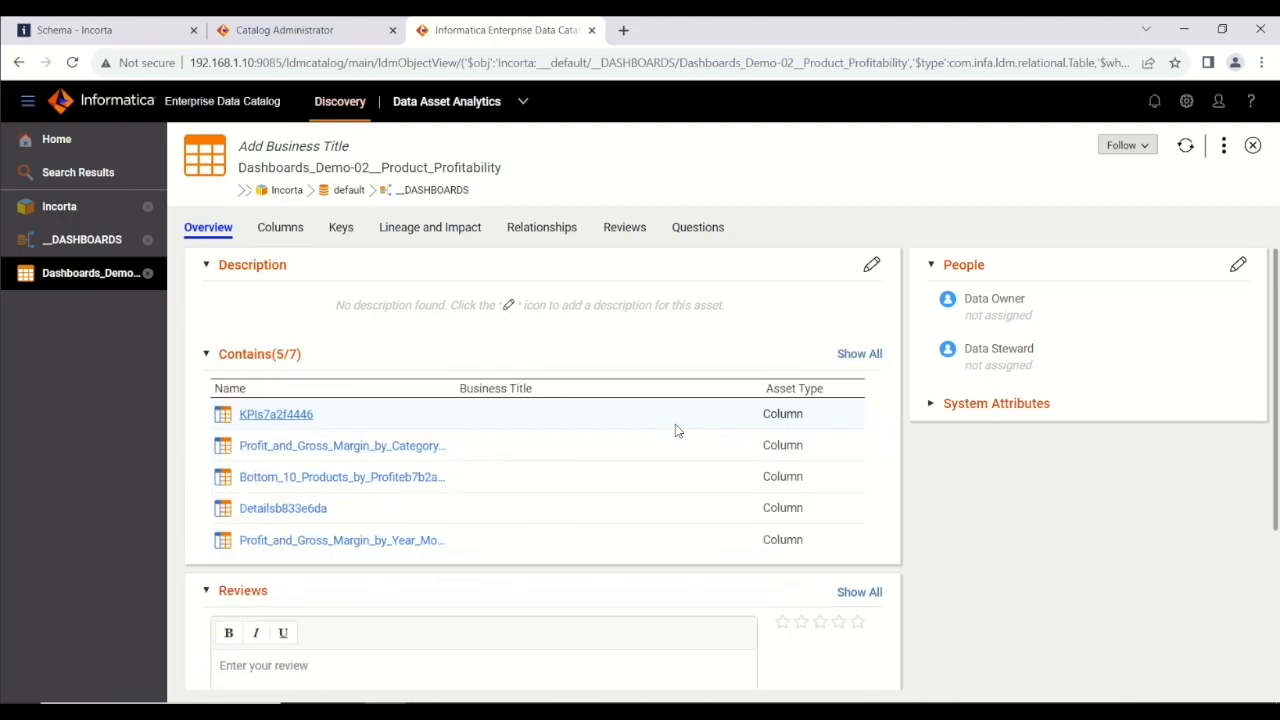
pyautogui.click(858, 355)
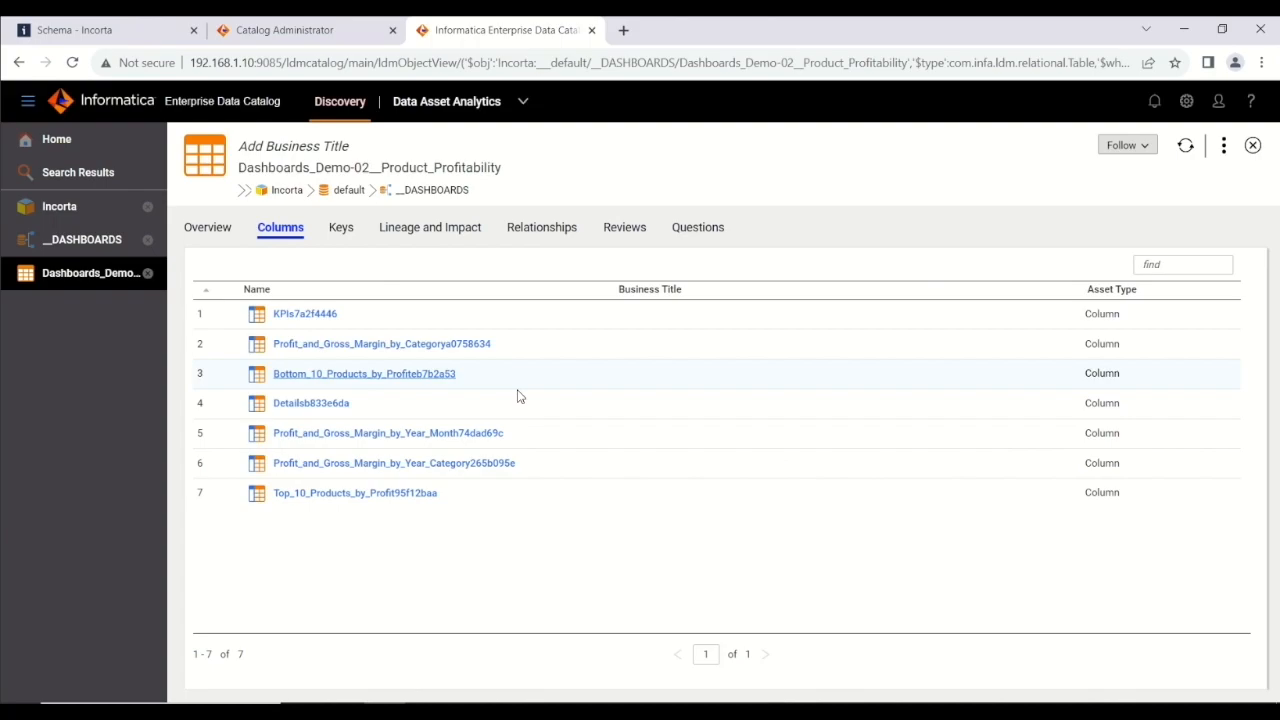
pyautogui.click(333, 493)
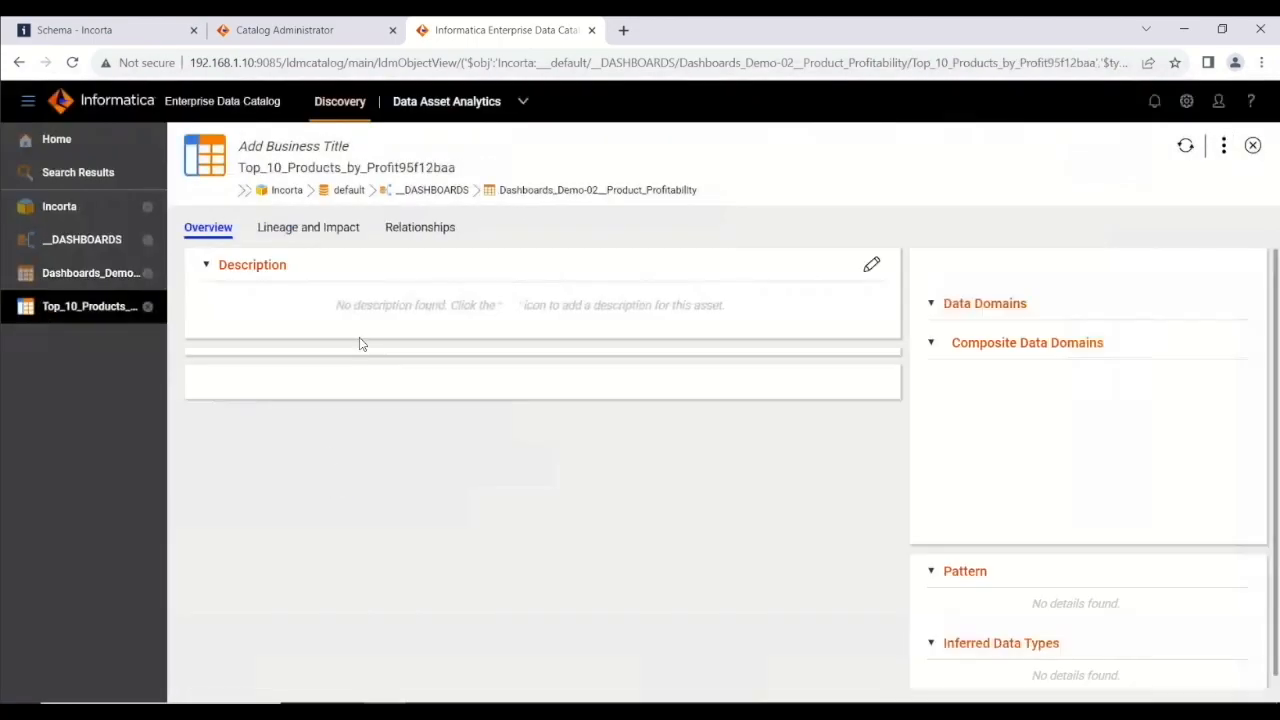
# Examine the column's lineage and impact diagram, expanding its upstream Incorta sources and panning to view them.
pyautogui.click(330, 229)
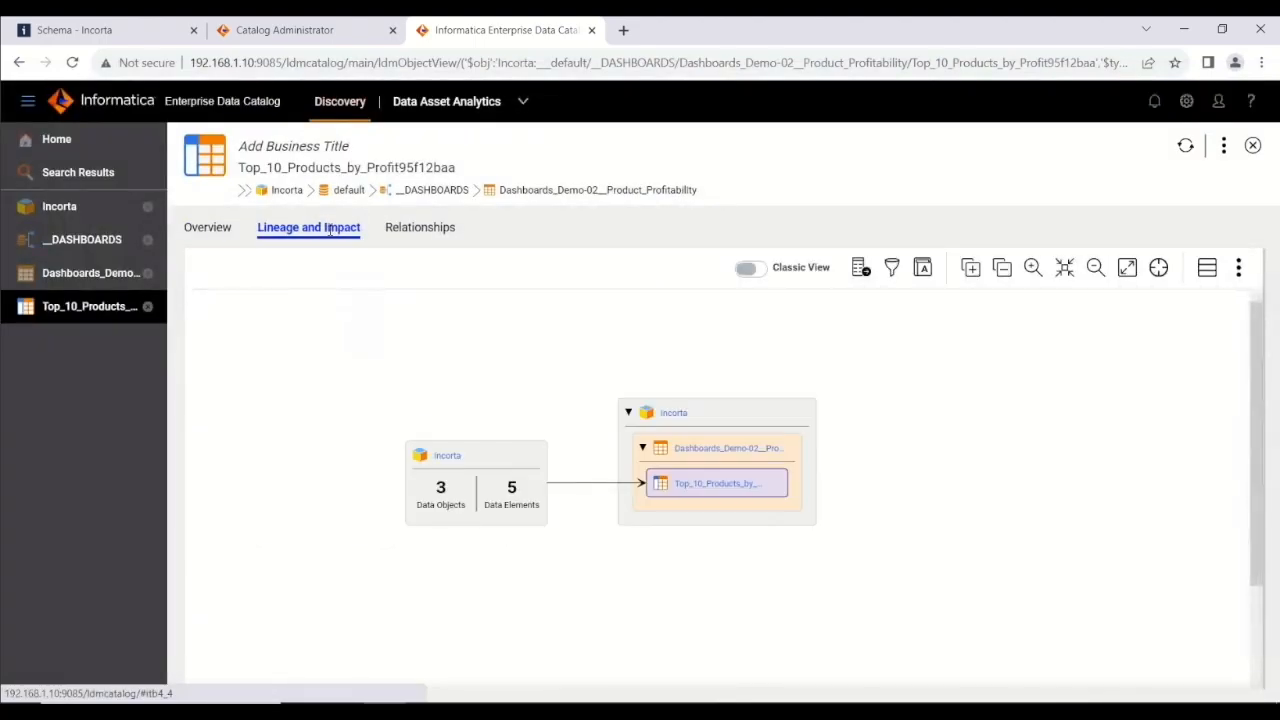
pyautogui.click(971, 268)
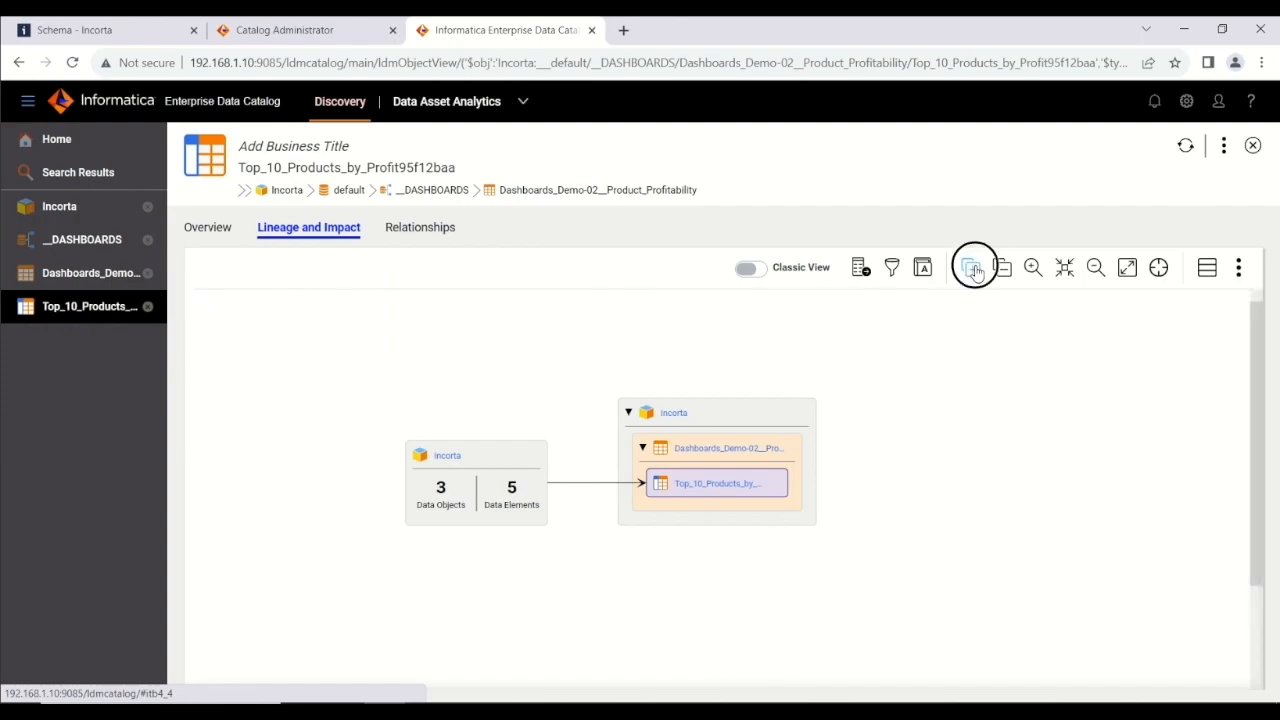
pyautogui.click(910, 371)
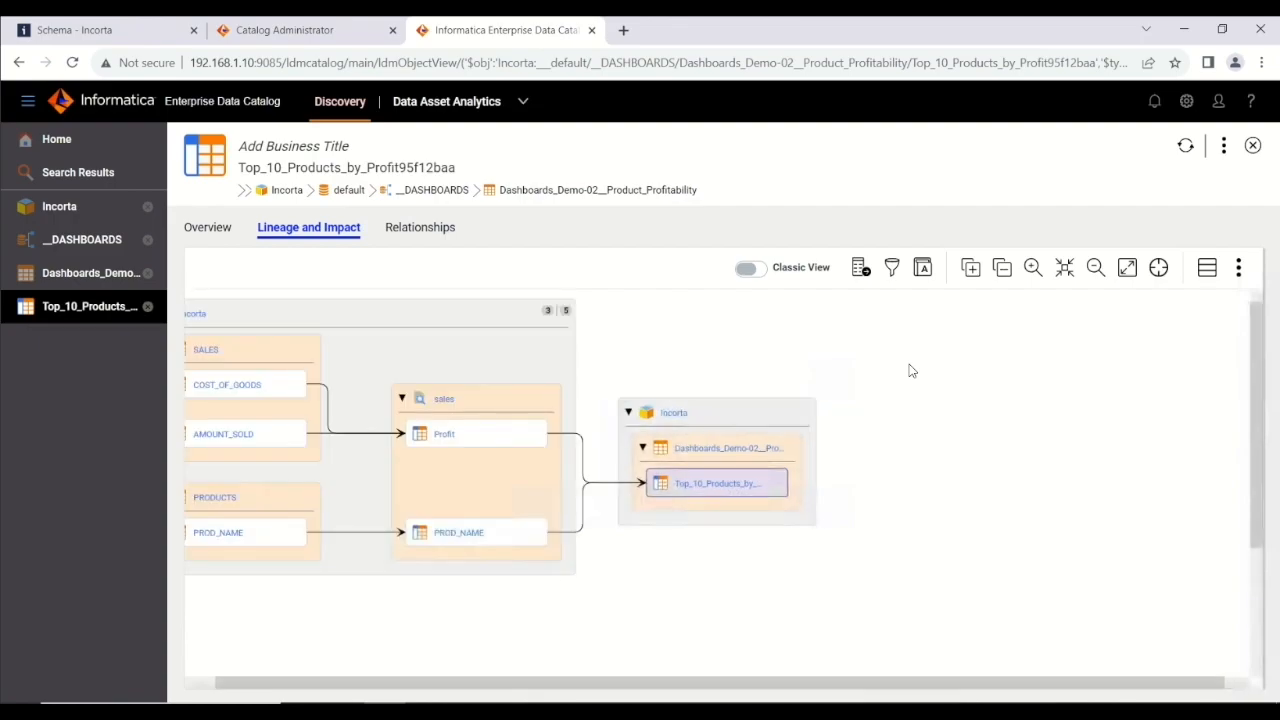
pyautogui.moveTo(700, 562); pyautogui.dragTo(922, 578)
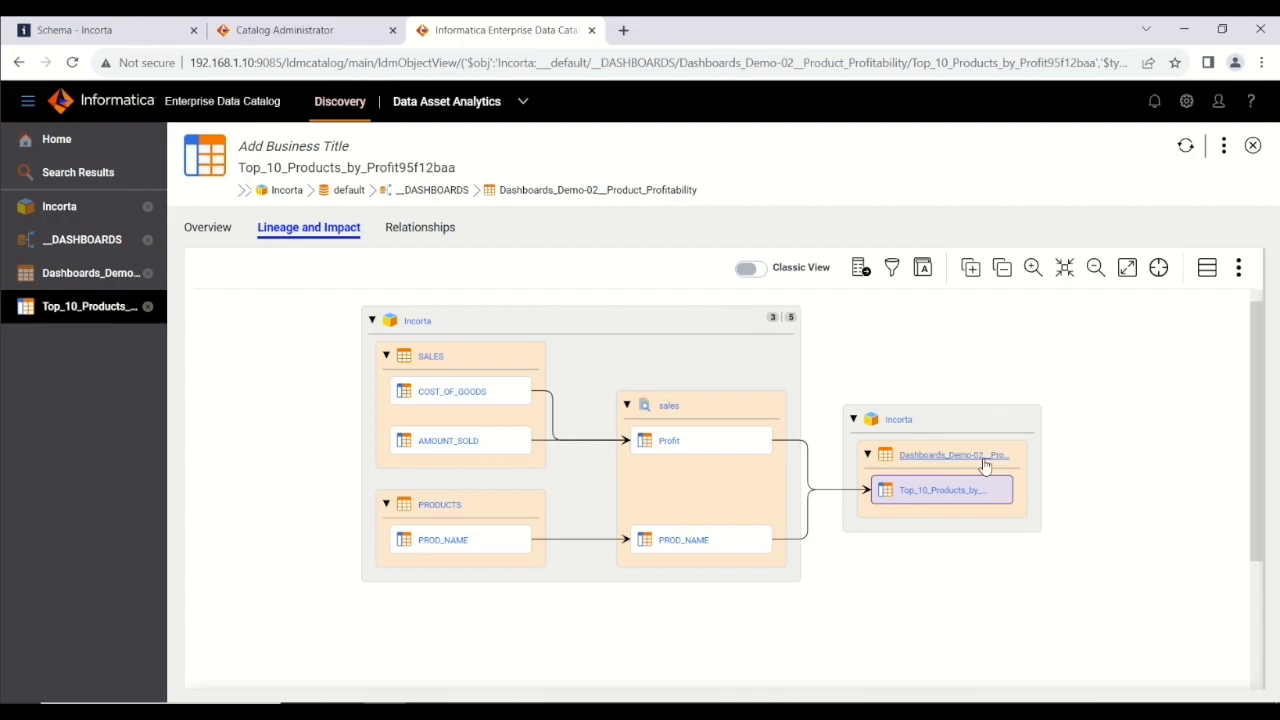
pyautogui.moveTo(985, 465)
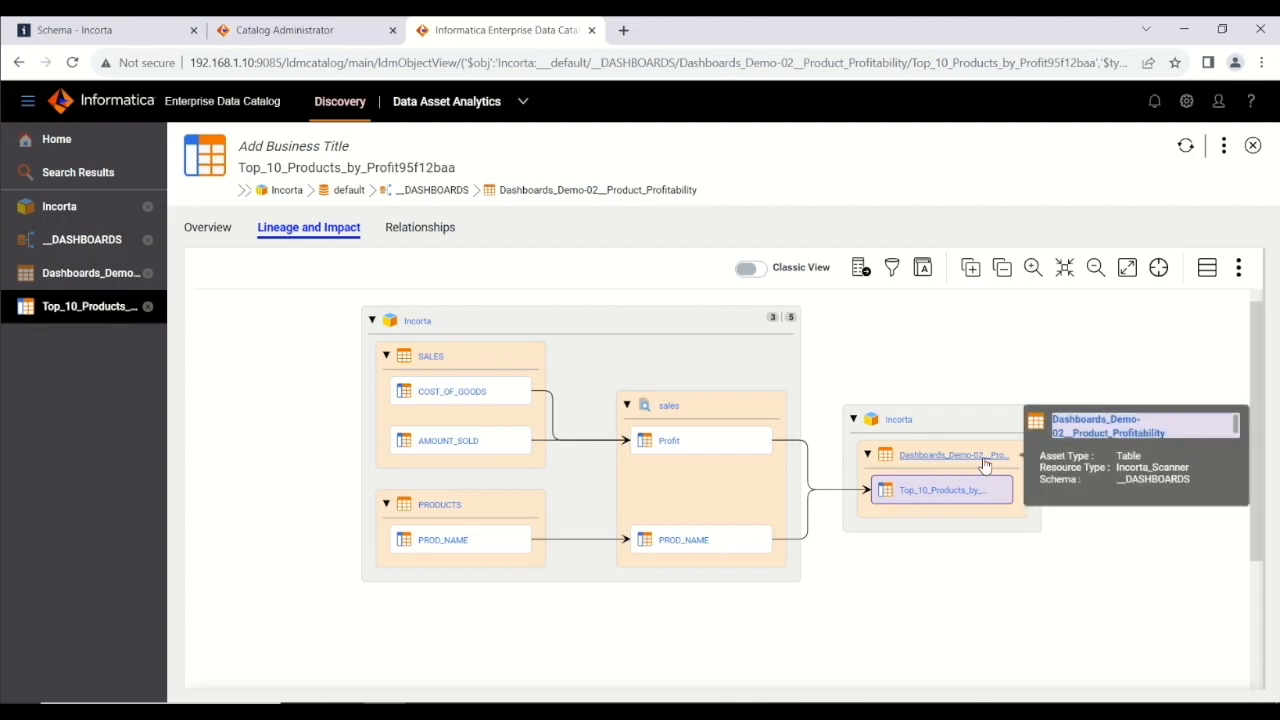